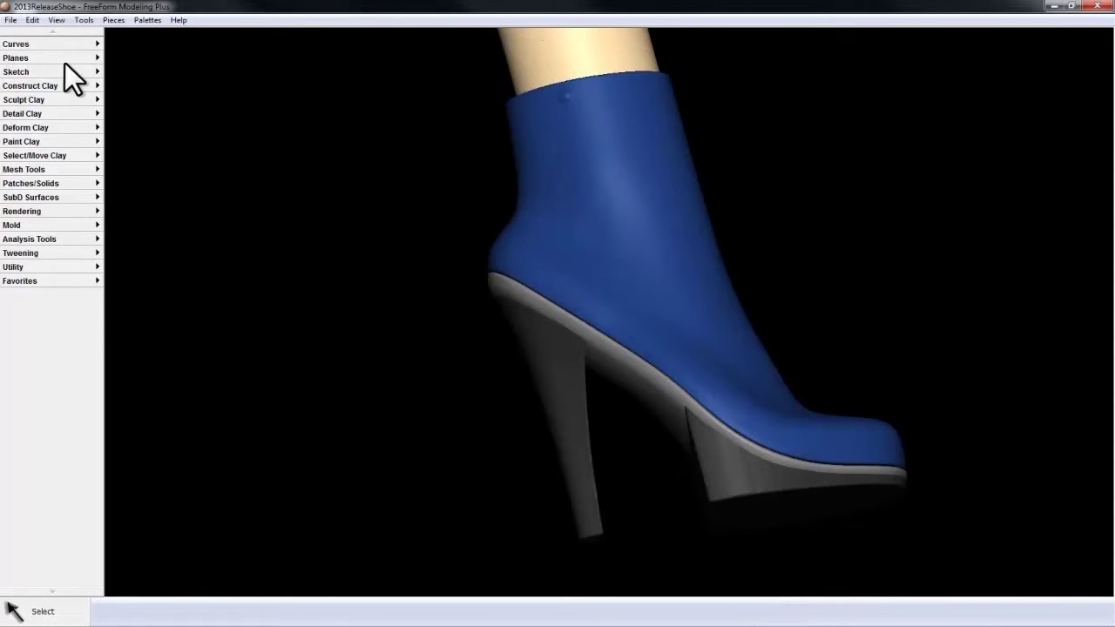
# Draw a clay-fitted curve about 177 mm long on the boot's side, from just below the small bump near the top edge toward the instep
pyautogui.click(50, 45)
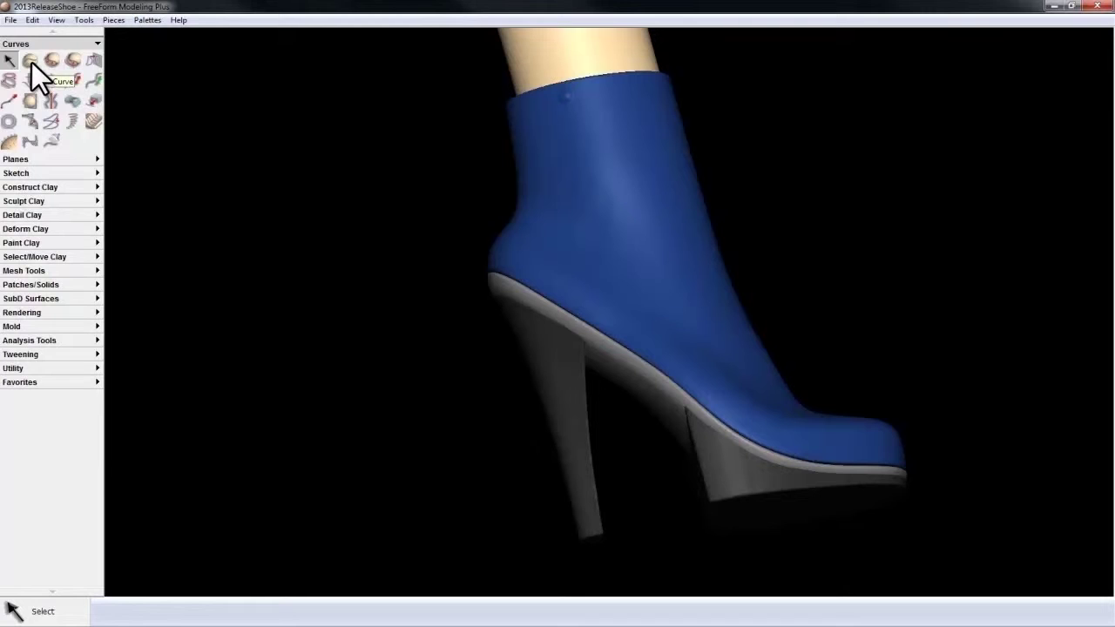
pyautogui.click(31, 61)
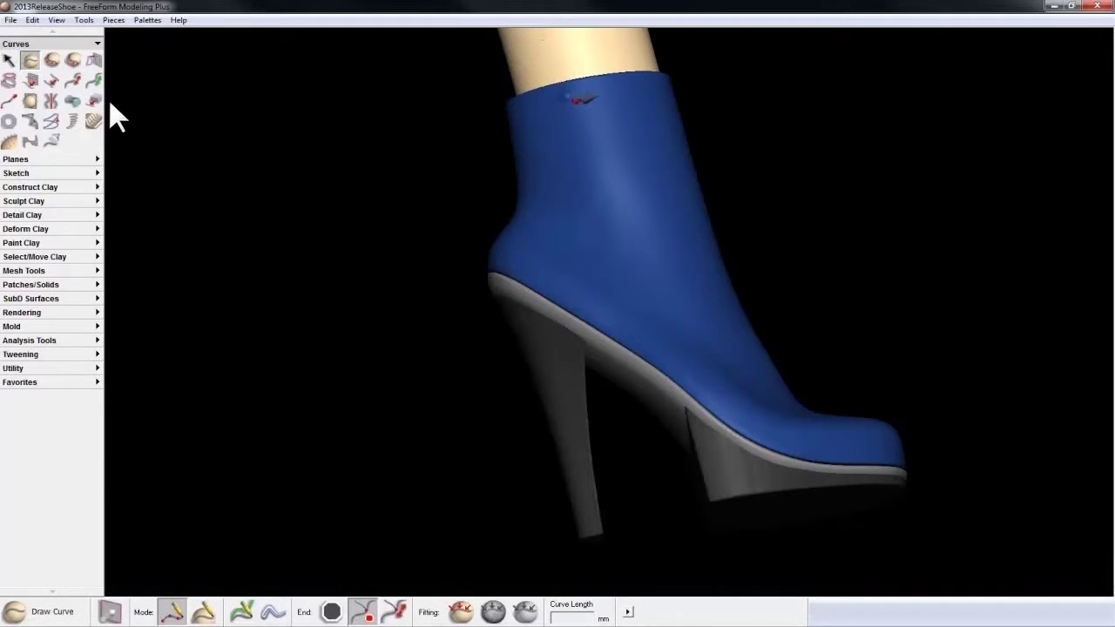
pyautogui.click(564, 103)
pyautogui.click(575, 153)
pyautogui.moveTo(582, 152)
pyautogui.mouseDown()
pyautogui.moveTo(615, 214)
pyautogui.moveTo(662, 257)
pyautogui.moveTo(732, 292)
pyautogui.moveTo(732, 315)
pyautogui.mouseUp()
pyautogui.click(718, 322)
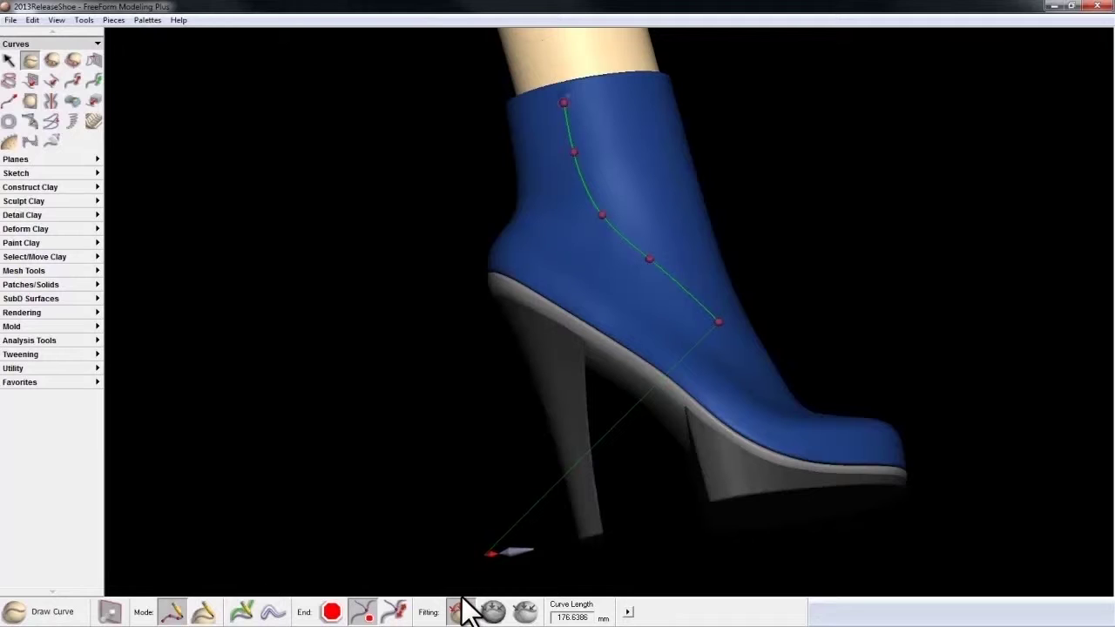
pyautogui.click(463, 601)
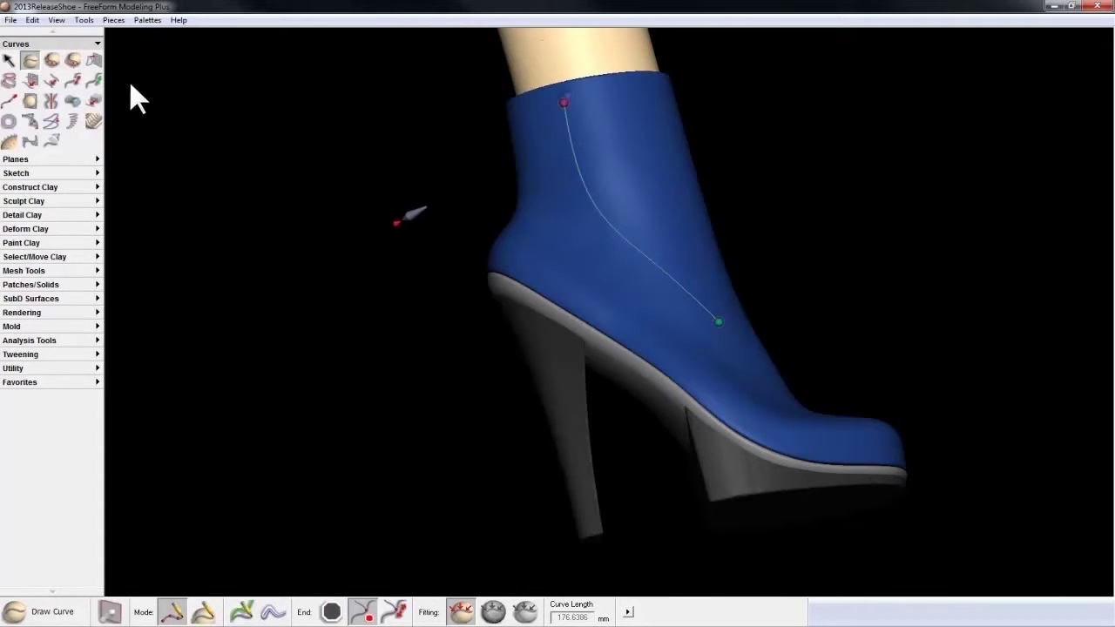
# Align the curve's upper end point directly under the small bump and shift the second edit point to straighten the upper section
pyautogui.press('Left')
pyautogui.press('Right')
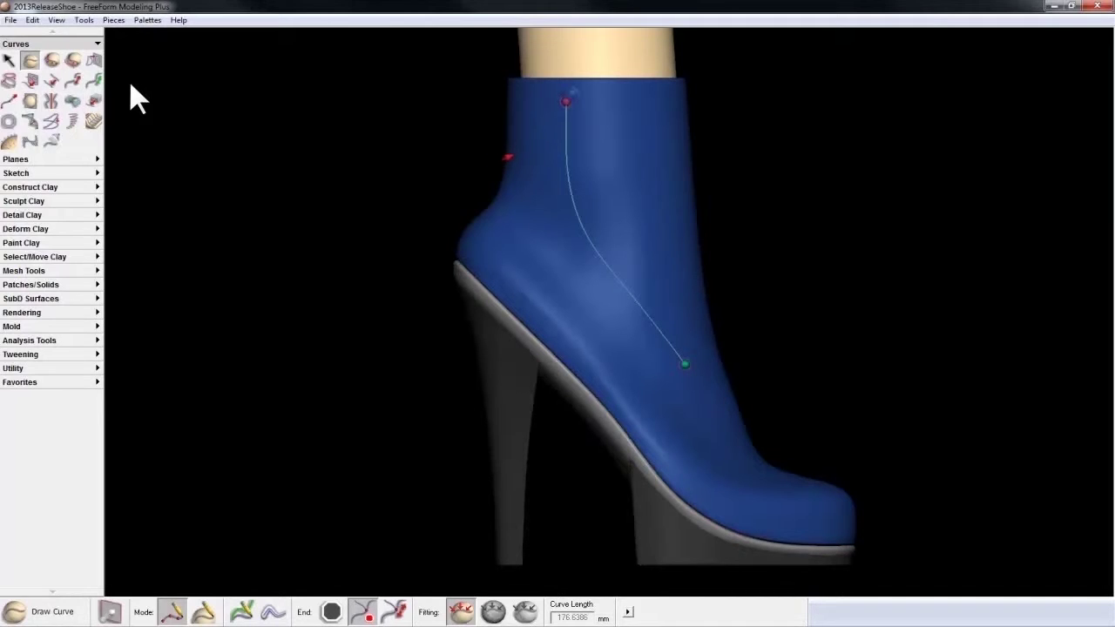
pyautogui.press('Escape')
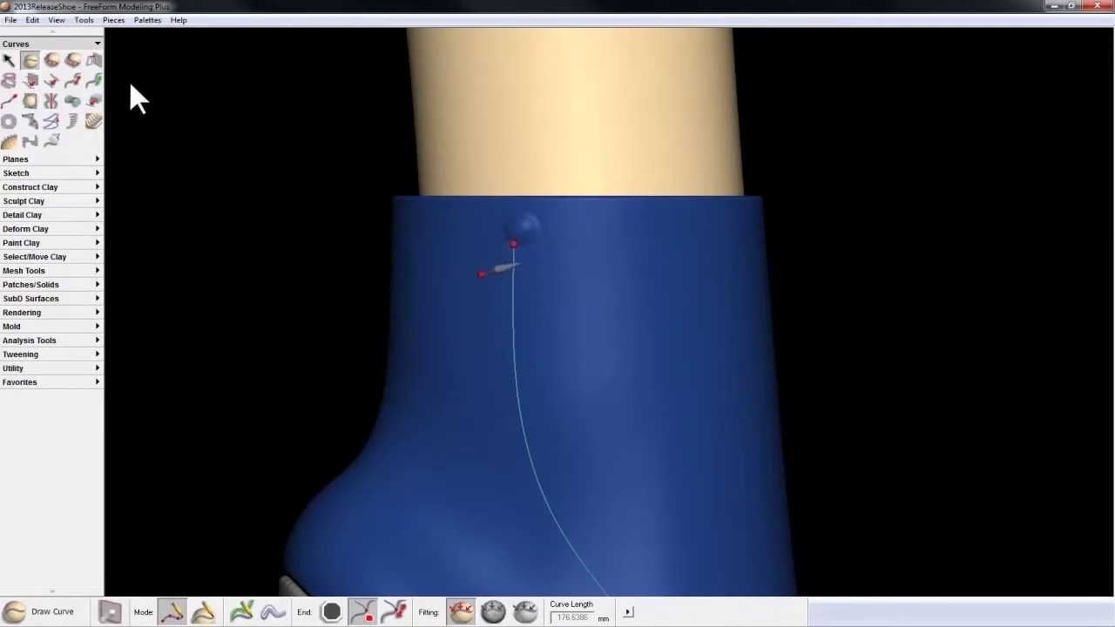
pyautogui.press('Escape')
pyautogui.click(515, 273)
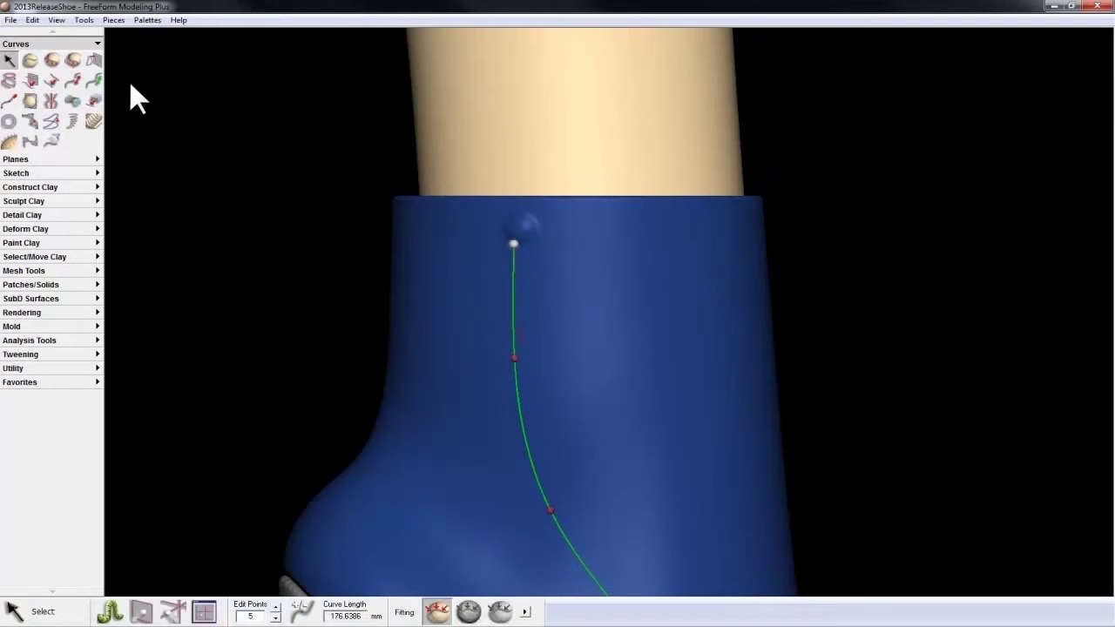
pyautogui.moveTo(515, 245); pyautogui.dragTo(522, 245)
pyautogui.moveTo(513, 354); pyautogui.dragTo(519, 323)
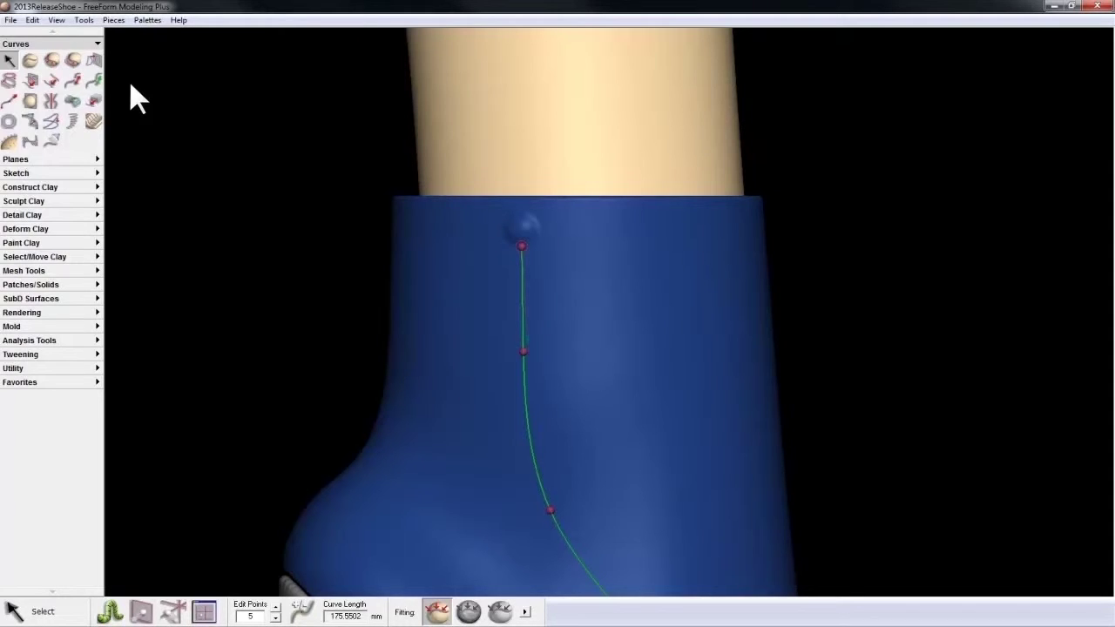
# Set up Emboss Along Curve in the centred mode with the Zipper BMP image from the Desktop as its texture
pyautogui.click(68, 45)
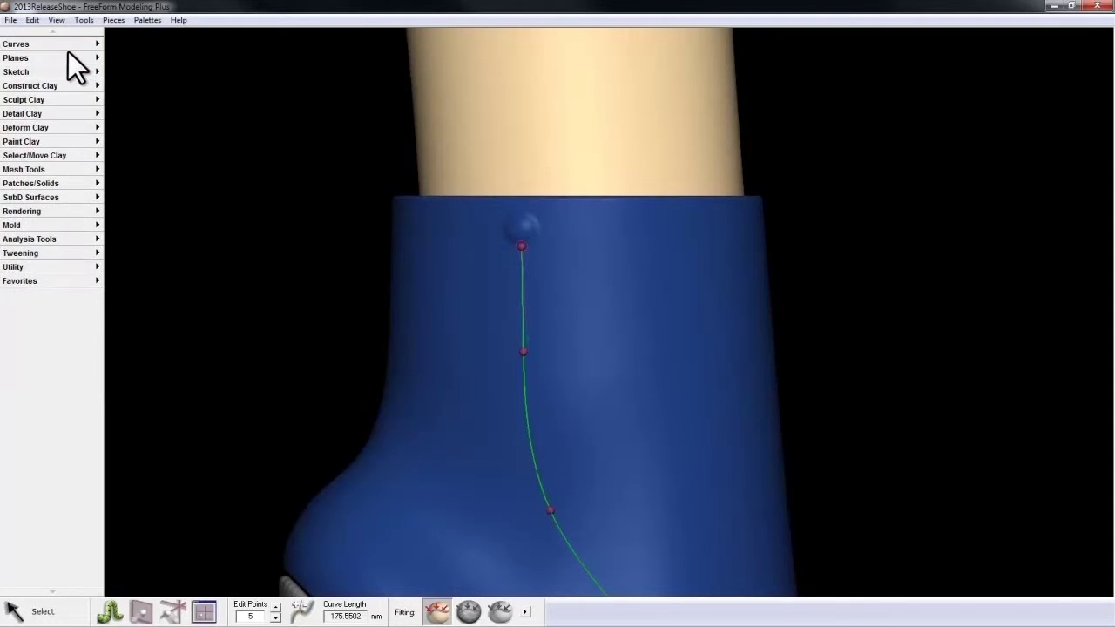
pyautogui.click(58, 113)
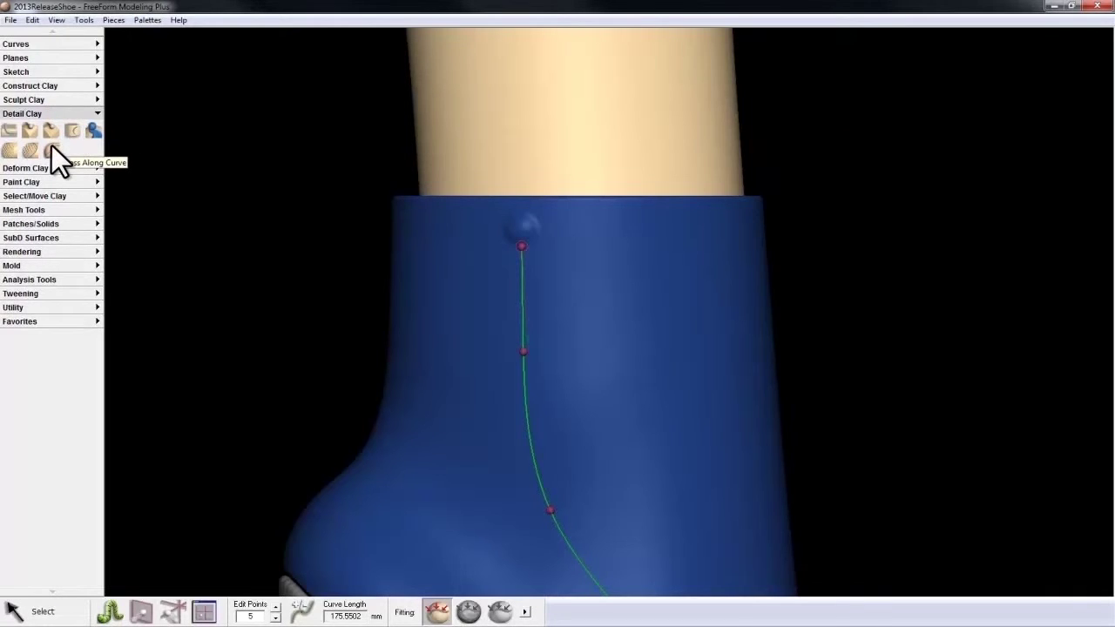
pyautogui.click(52, 147)
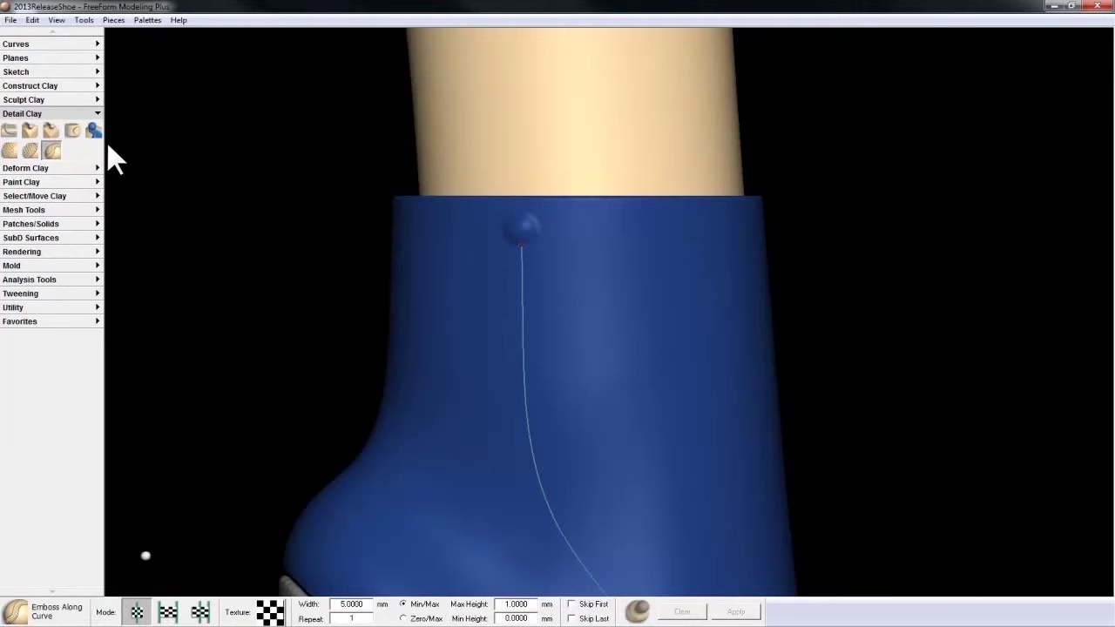
pyautogui.click(135, 613)
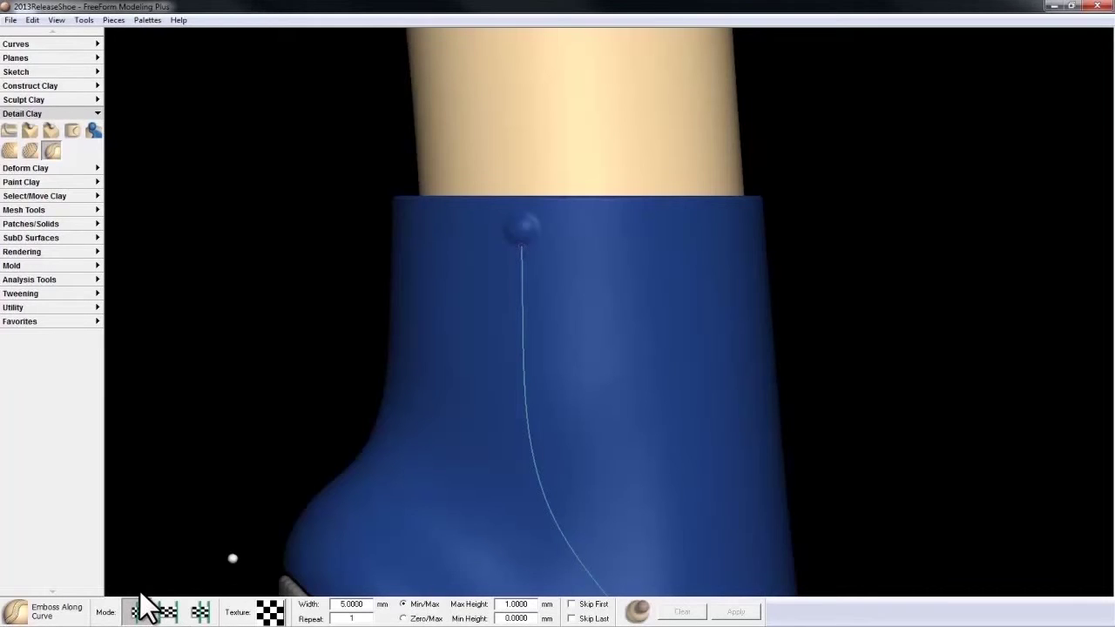
pyautogui.click(272, 614)
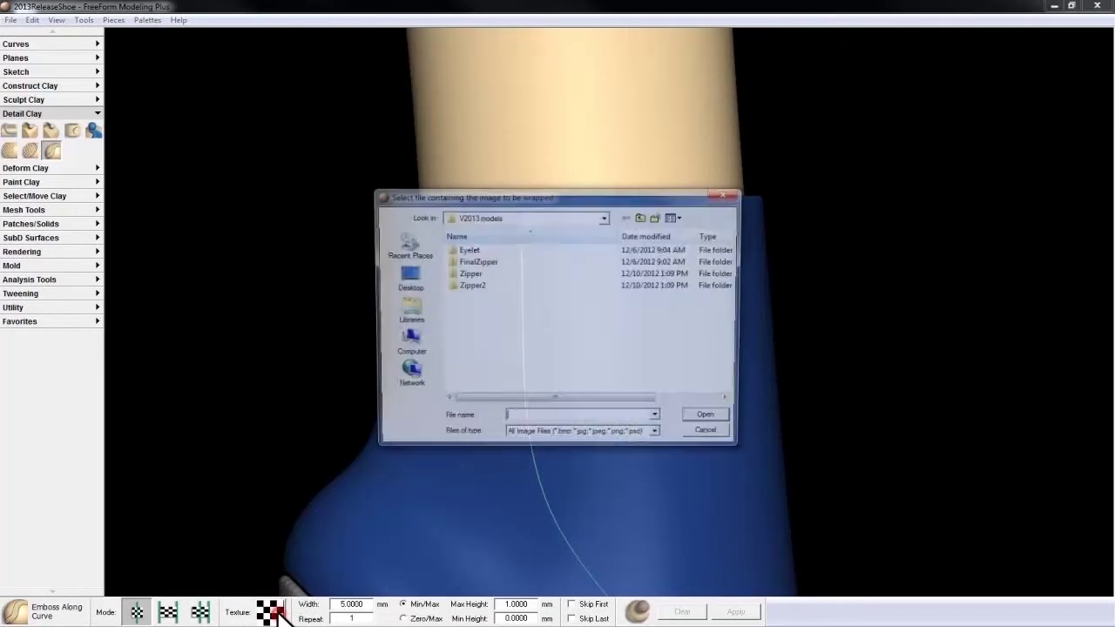
pyautogui.click(408, 270)
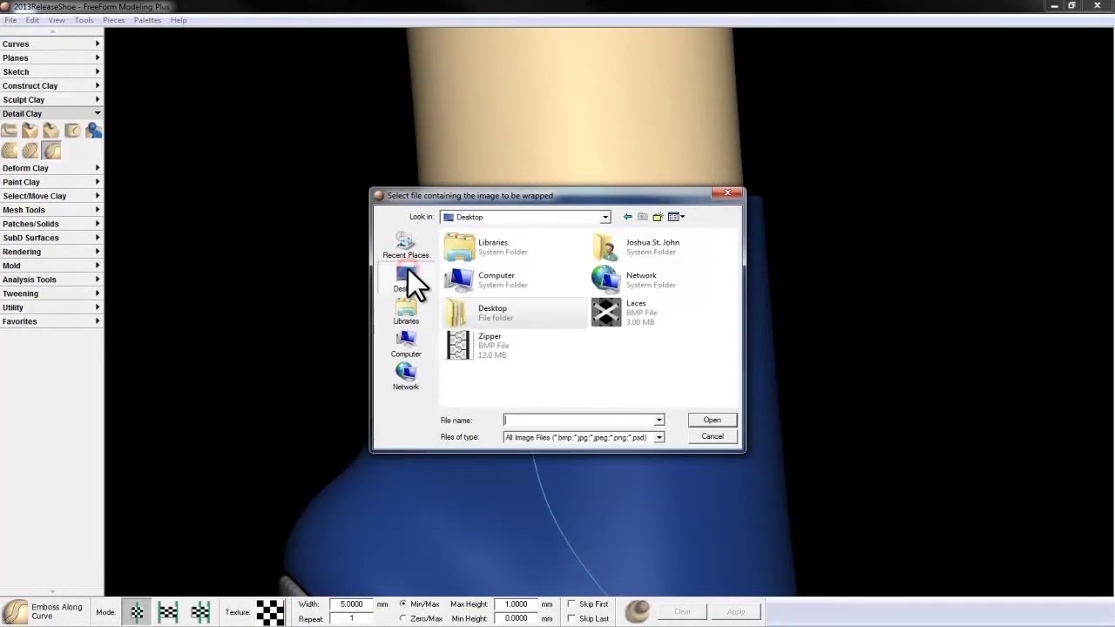
pyautogui.doubleClick(480, 344)
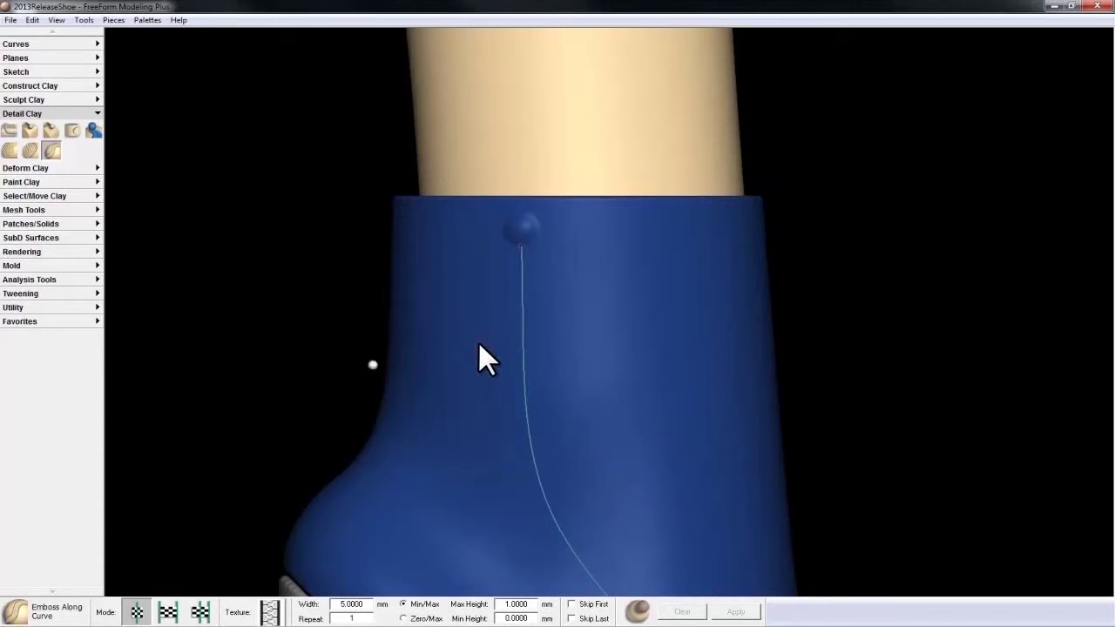
# Set the emboss width to 10 mm and its maximum height to 2 mm
pyautogui.click(367, 604)
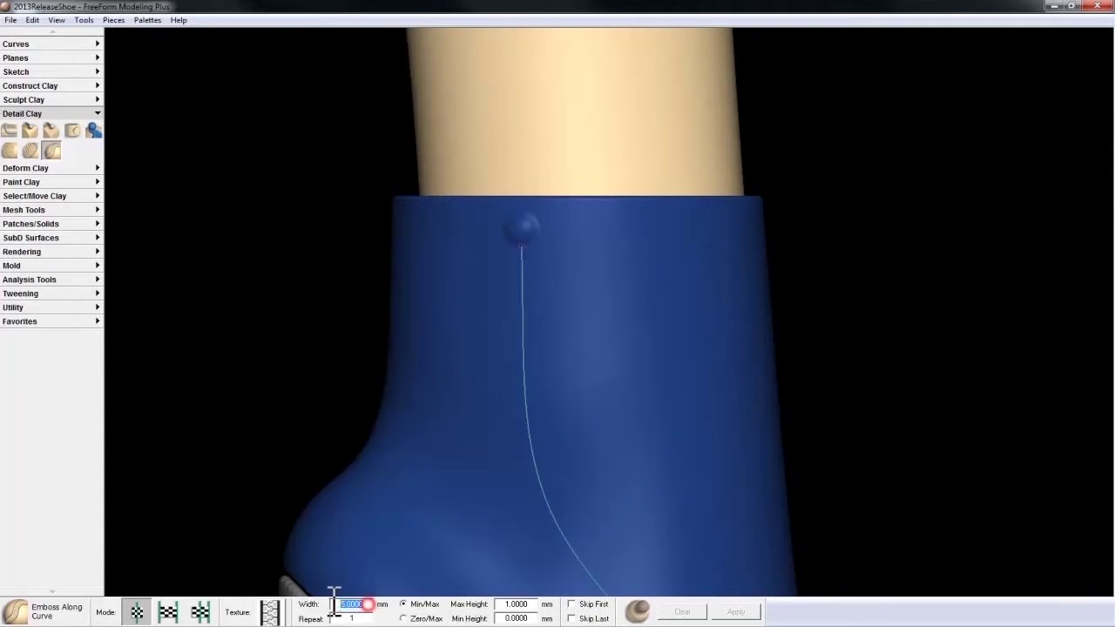
pyautogui.write('1')
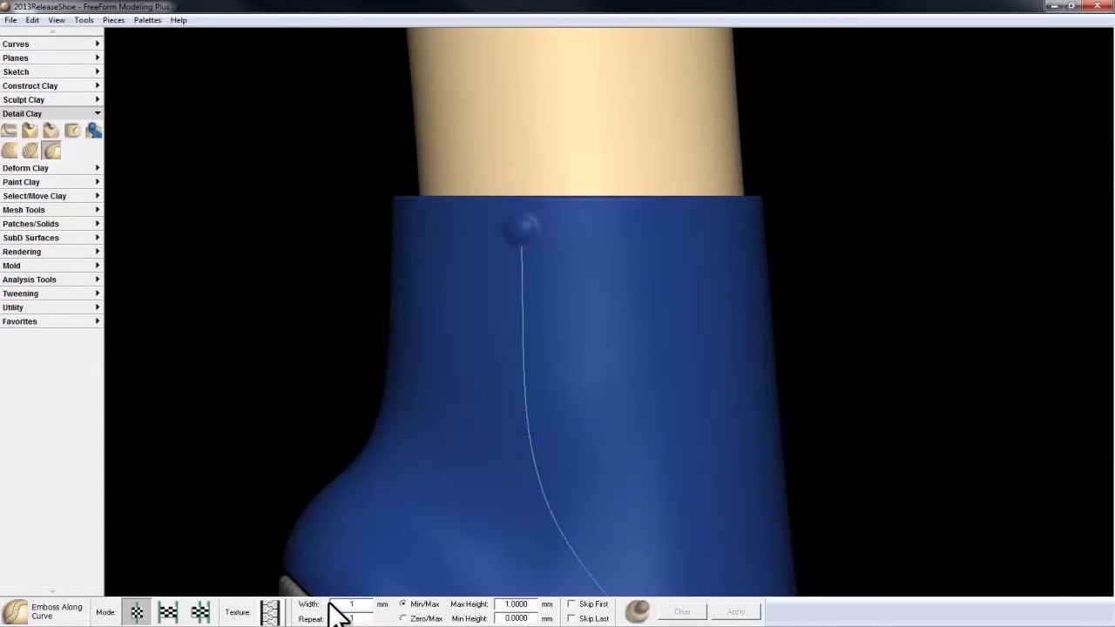
pyautogui.write('0')
pyautogui.press('Return')
pyautogui.click(505, 603)
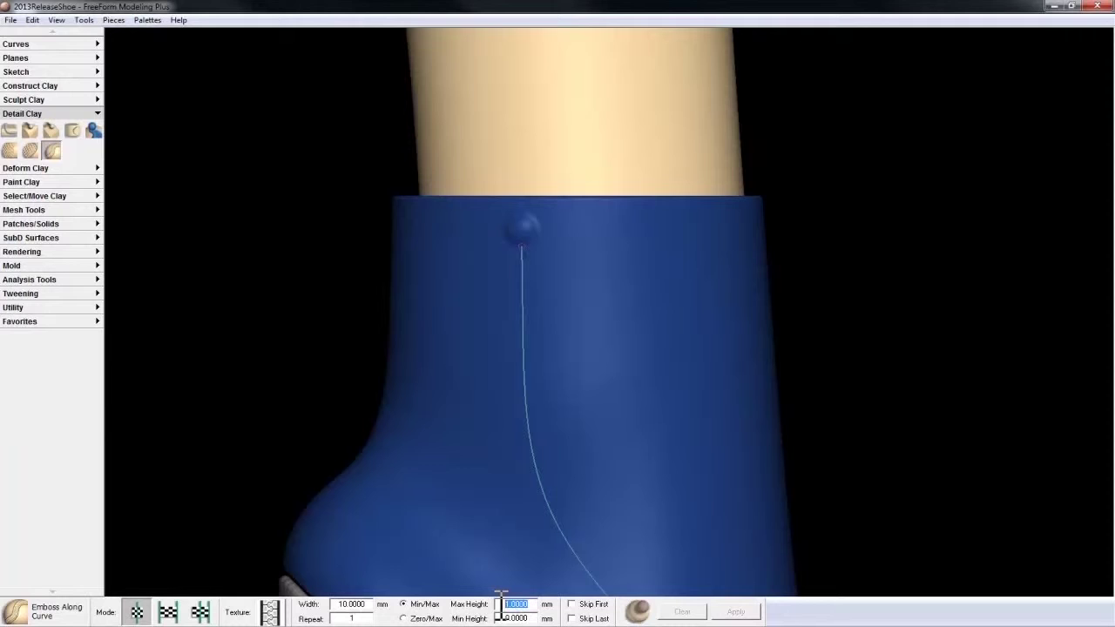
pyautogui.write('2')
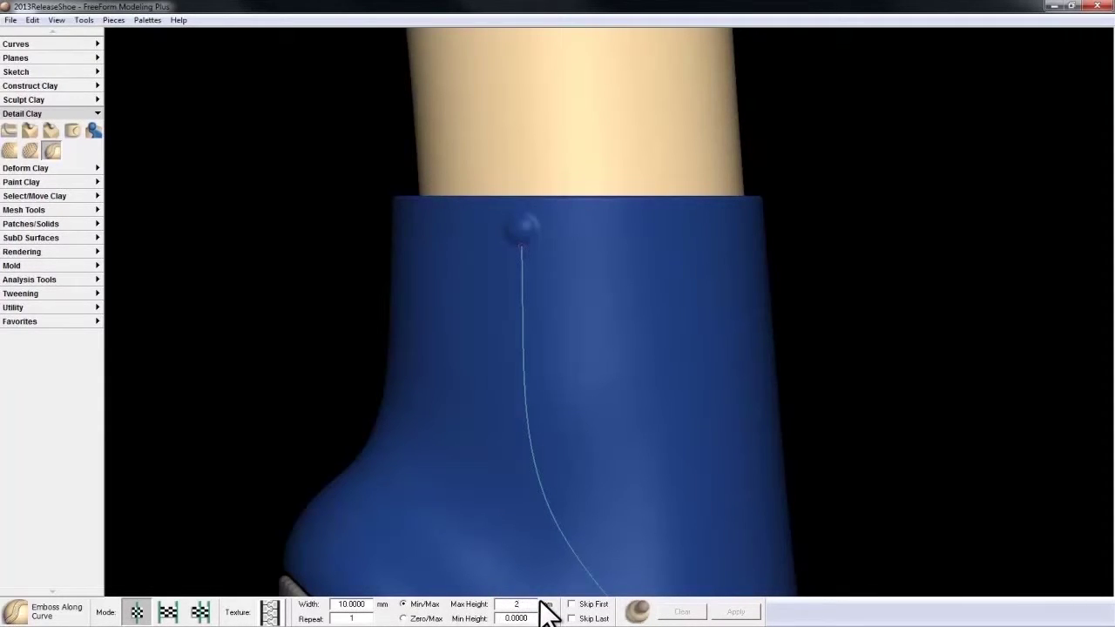
# Have the emboss created in a new clay piece with Custom coarseness and an edge sharpness of 0.05 mm
pyautogui.click(642, 611)
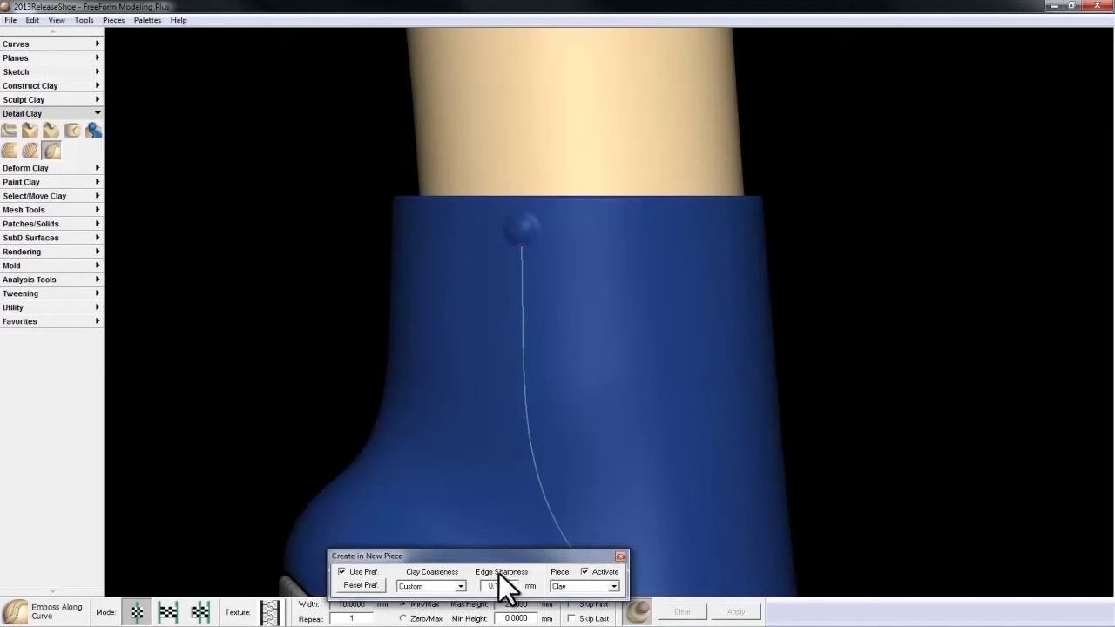
pyautogui.click(462, 587)
pyautogui.click(458, 577)
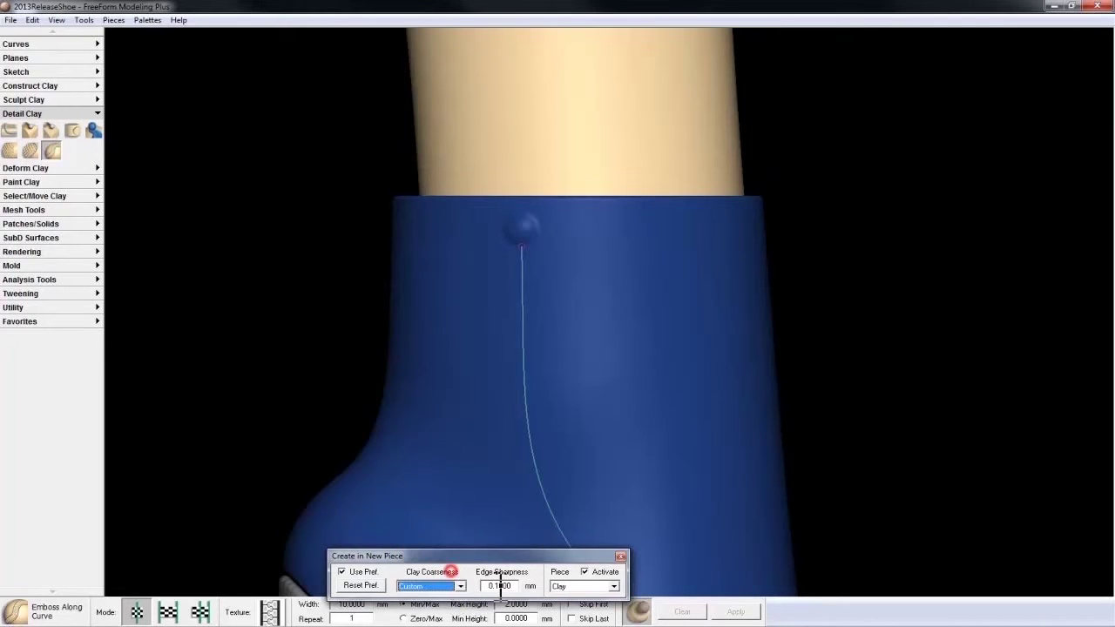
pyautogui.moveTo(518, 585); pyautogui.dragTo(502, 586)
pyautogui.write('05')
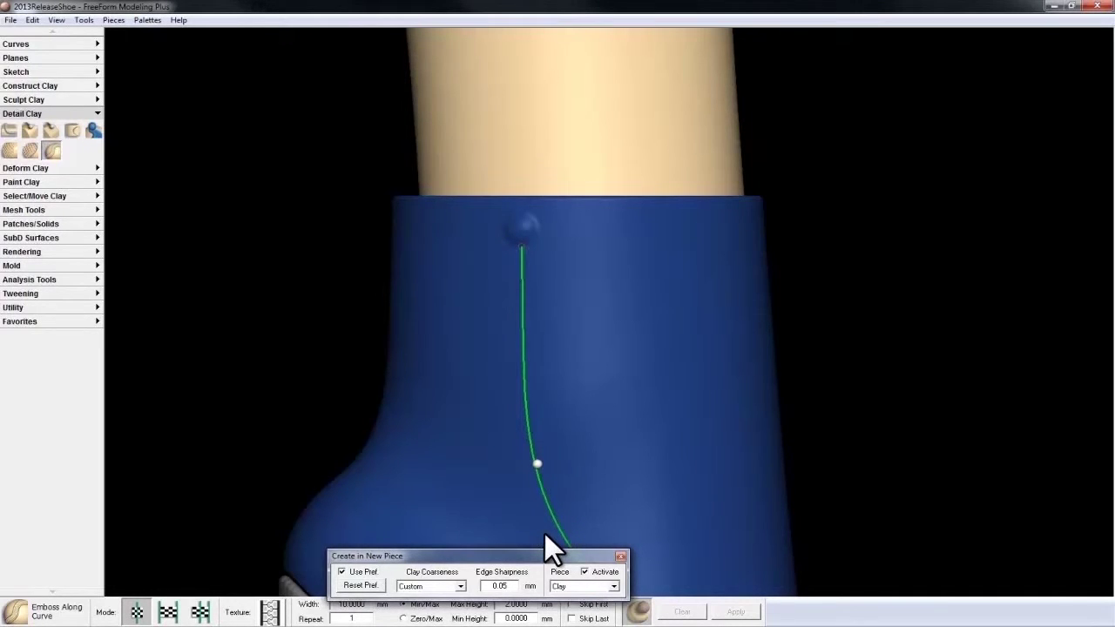
# Emboss the zipper texture along the curve on the boot's side and apply it
pyautogui.click(537, 463)
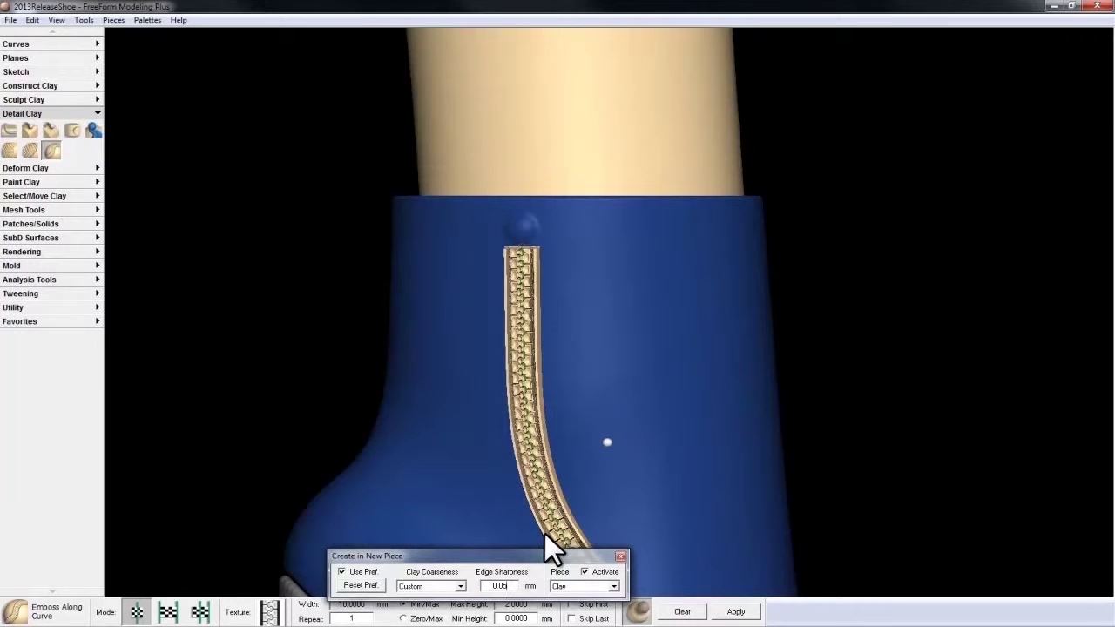
pyautogui.press('Return')
pyautogui.click(736, 612)
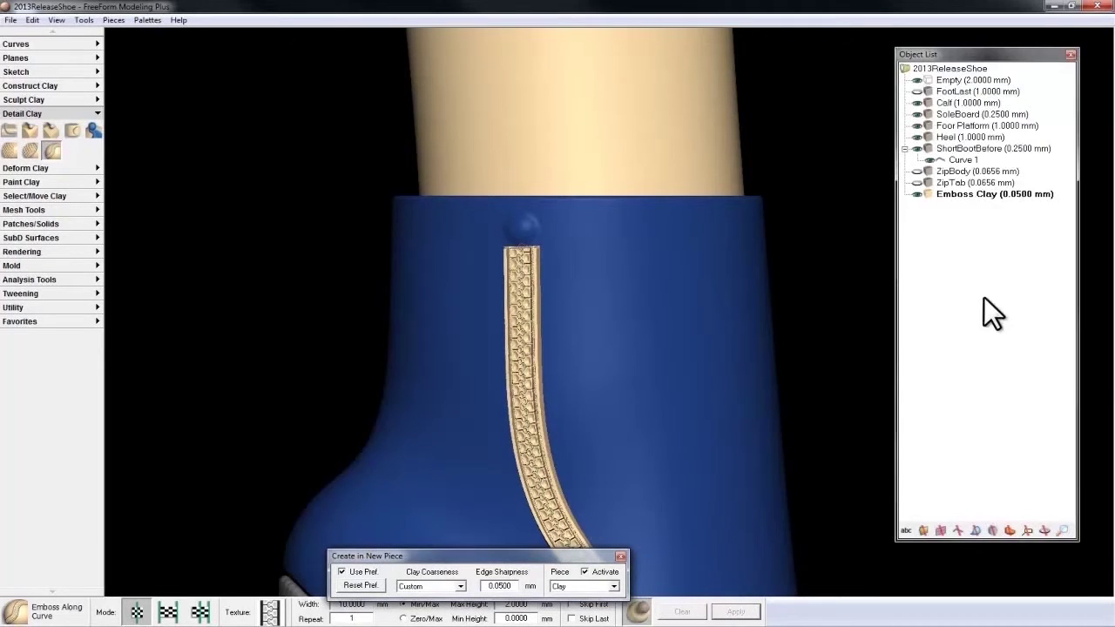
# Rename the new embossed clay piece as Zipper
pyautogui.click(981, 193)
pyautogui.click(982, 193)
pyautogui.write('Zi')
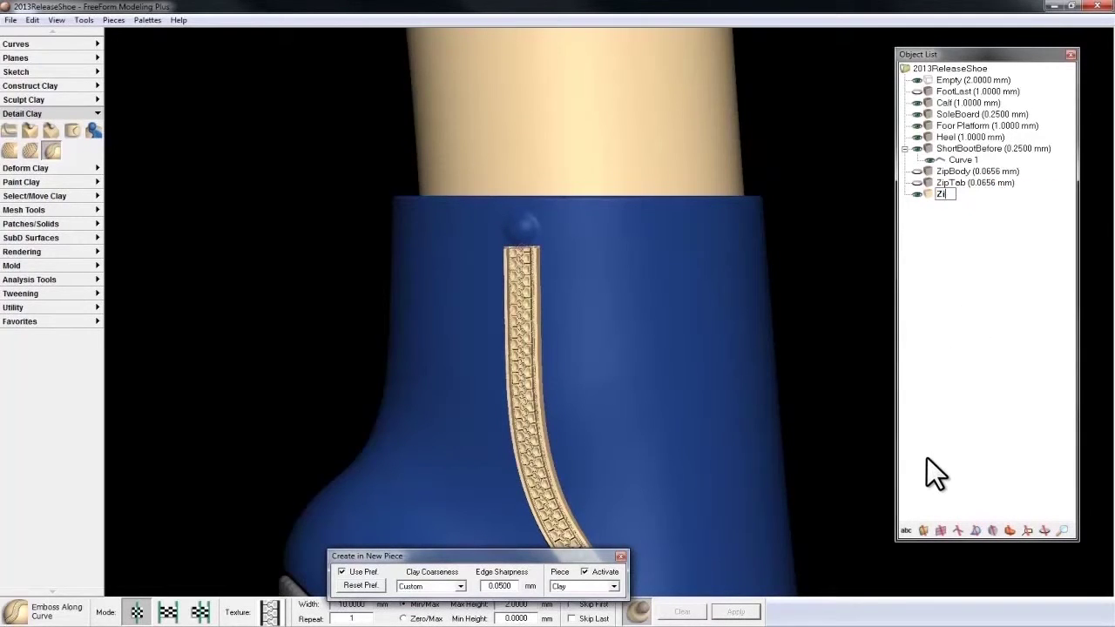
pyautogui.write('pper')
pyautogui.press('Return')
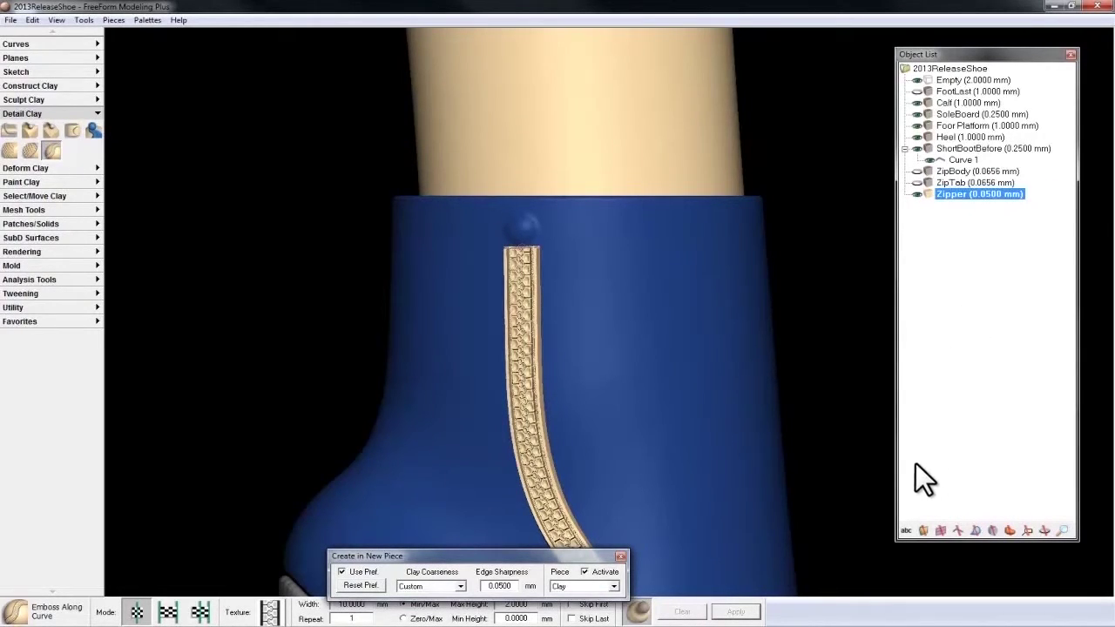
# Change the Zipper piece's colour to the light gray custom colour using the Paint tool
pyautogui.click(70, 114)
pyautogui.click(51, 142)
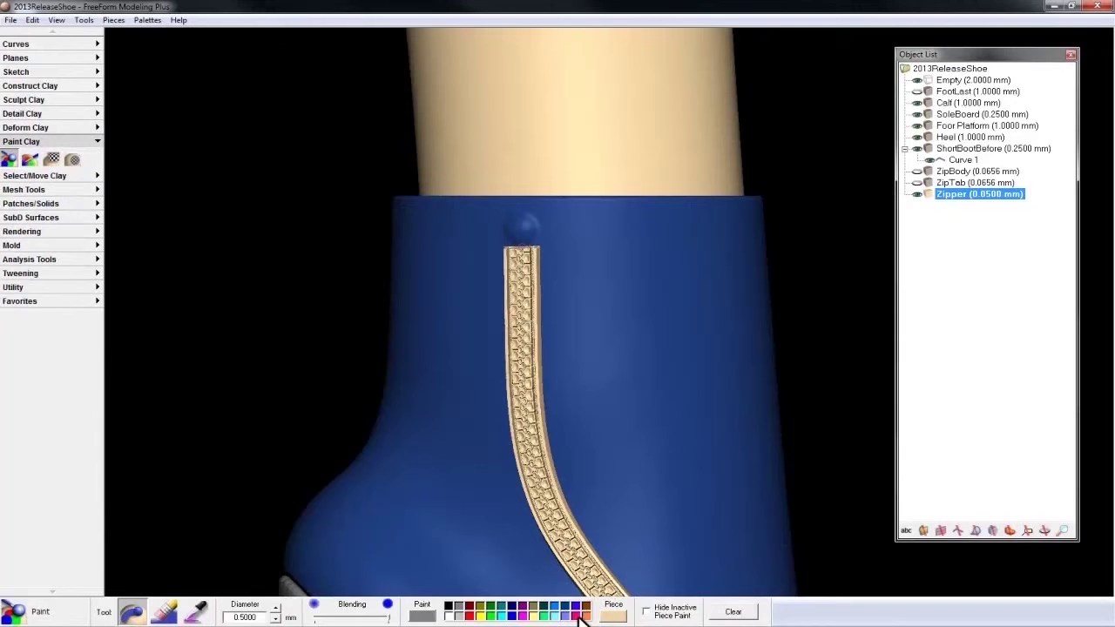
pyautogui.click(612, 615)
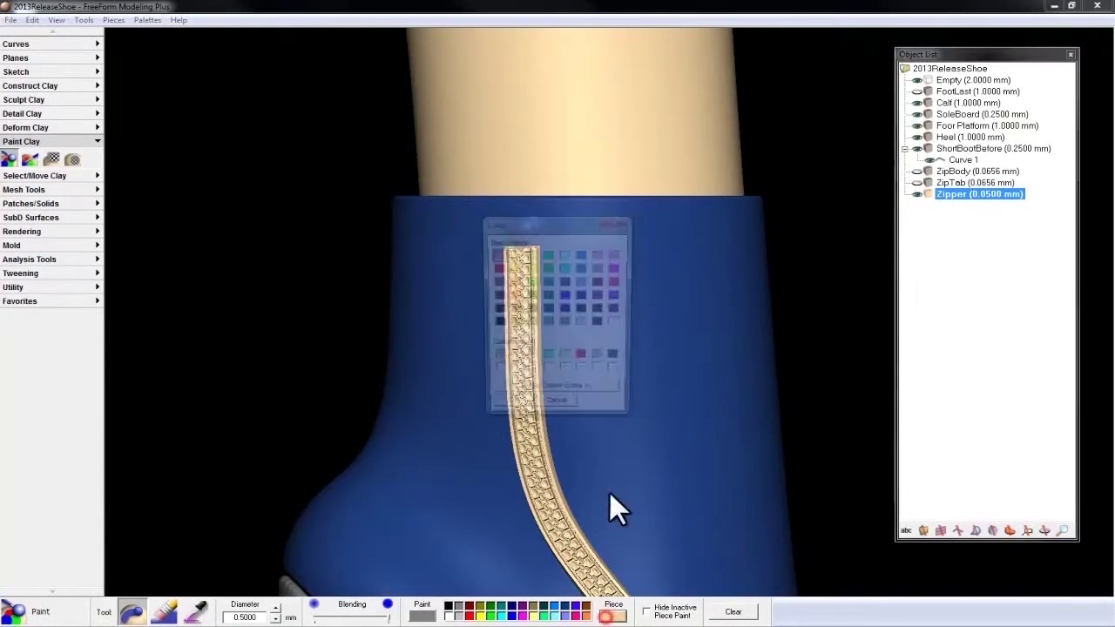
pyautogui.click(603, 357)
pyautogui.click(511, 409)
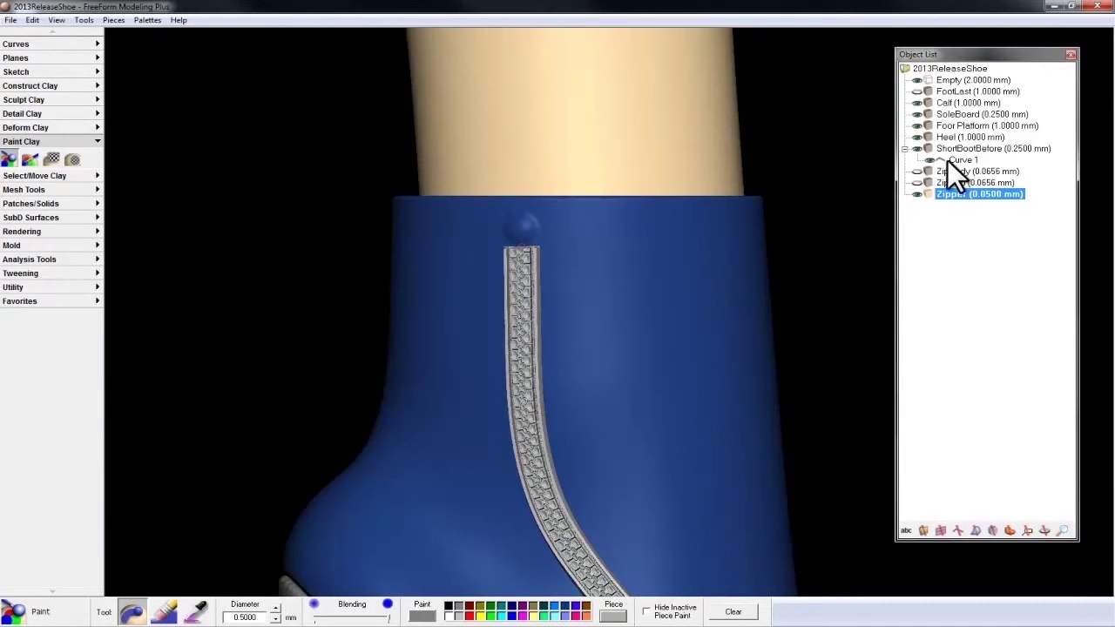
# Collapse the ShortBootBefore branch in the object list and leave the Paint tool
pyautogui.click(904, 148)
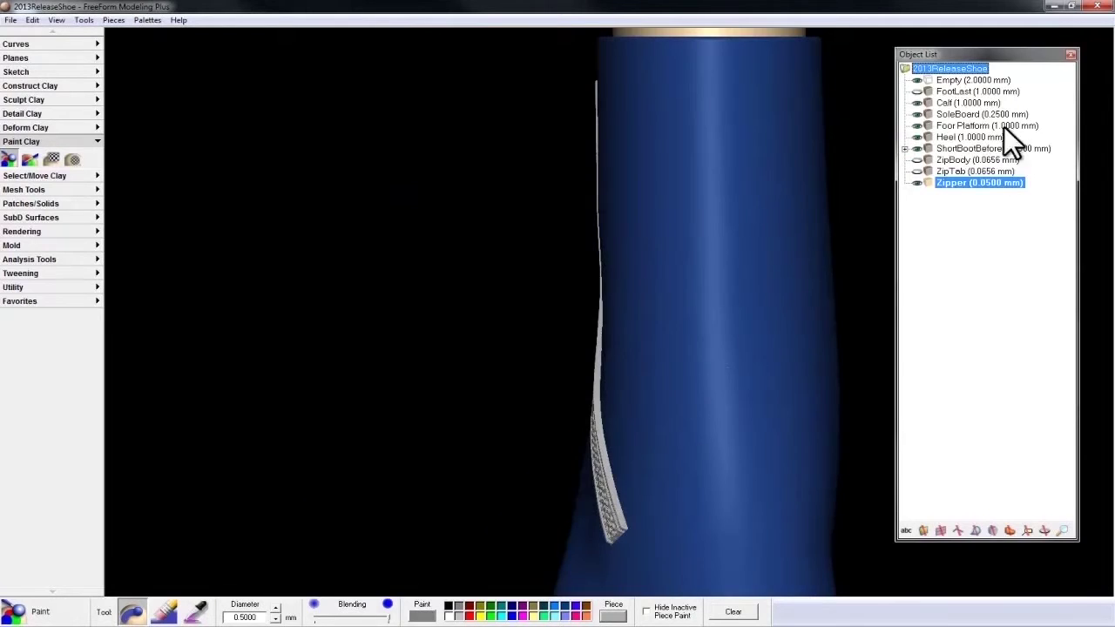
pyautogui.click(1071, 54)
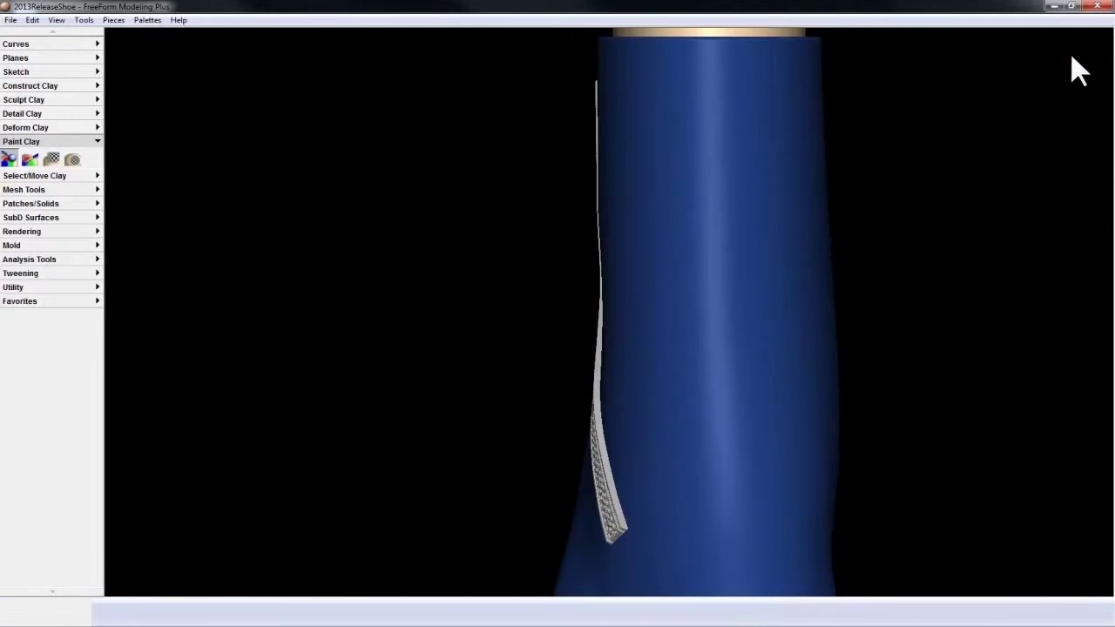
pyautogui.click(81, 141)
pyautogui.press('Escape')
pyautogui.press('Right')
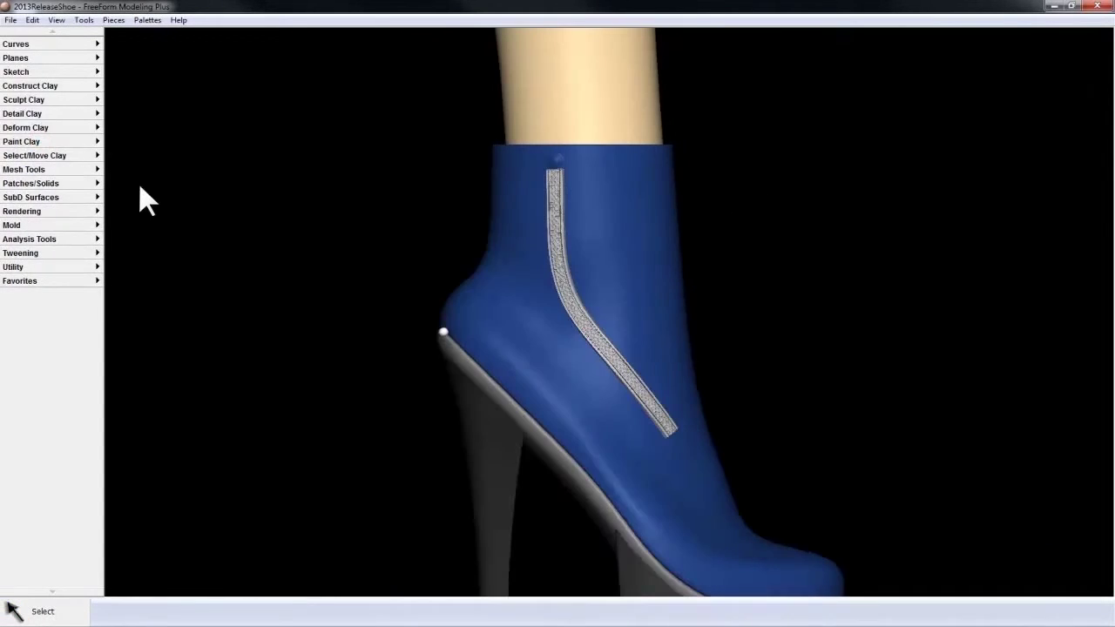
# Show the hidden ZipBody and ZipTab pieces at the upper end of the zipper
pyautogui.press('o')
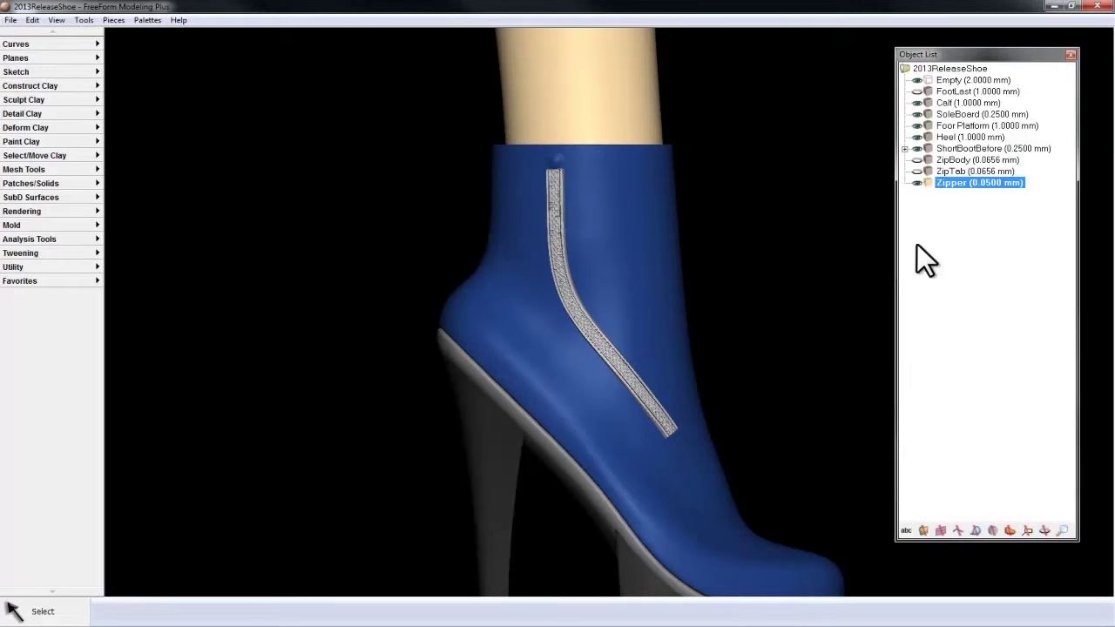
pyautogui.click(917, 159)
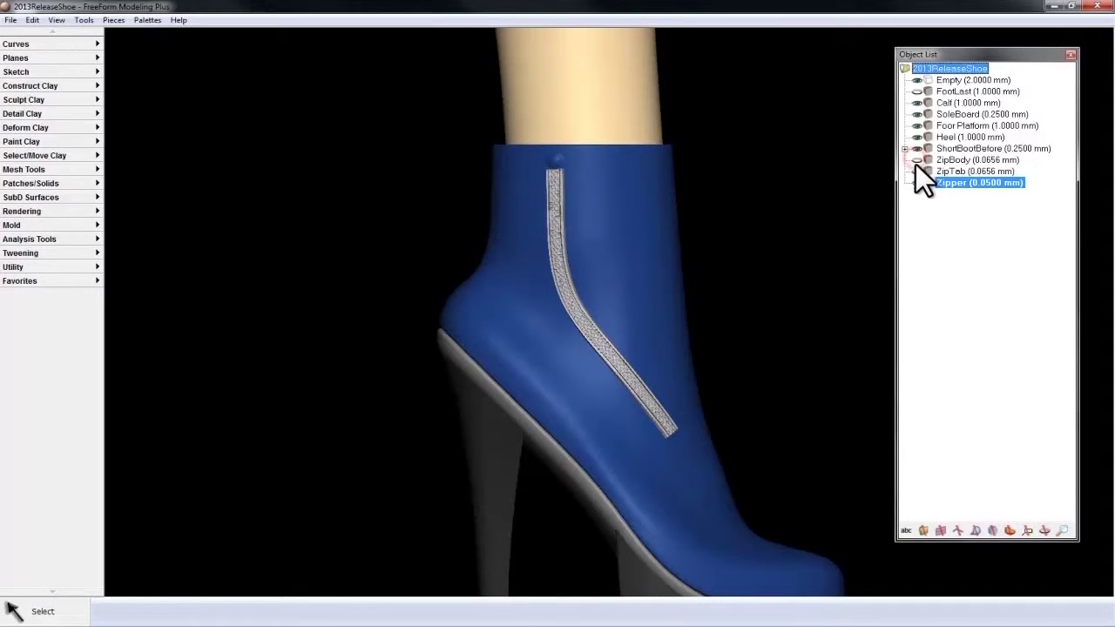
pyautogui.click(916, 170)
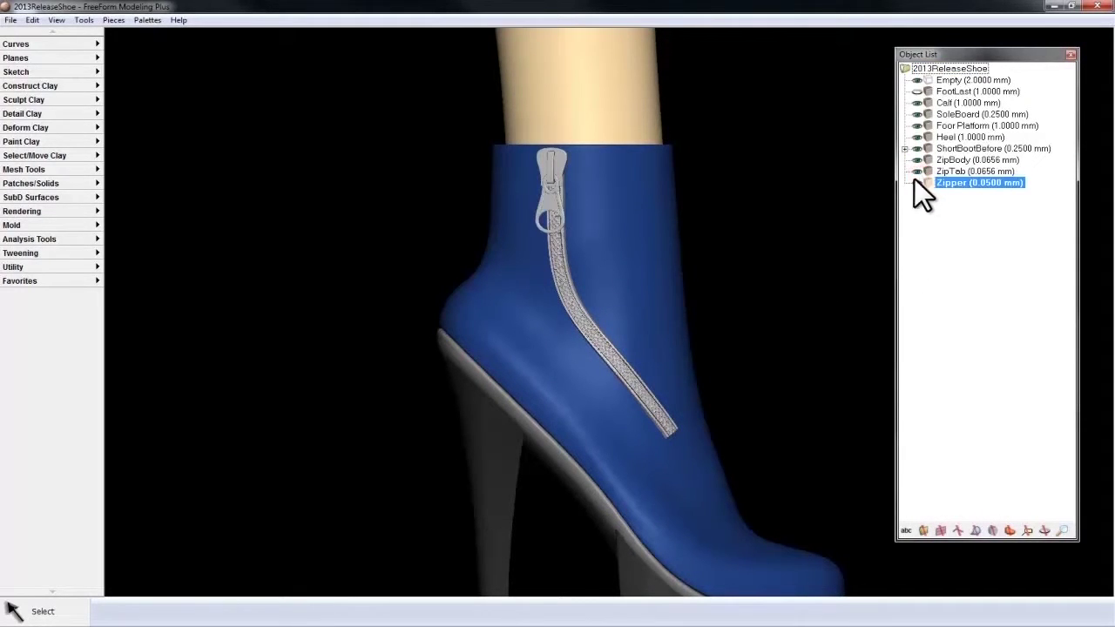
# Close the object list to clear the view of the boot's front
pyautogui.click(915, 181)
pyautogui.press('Left')
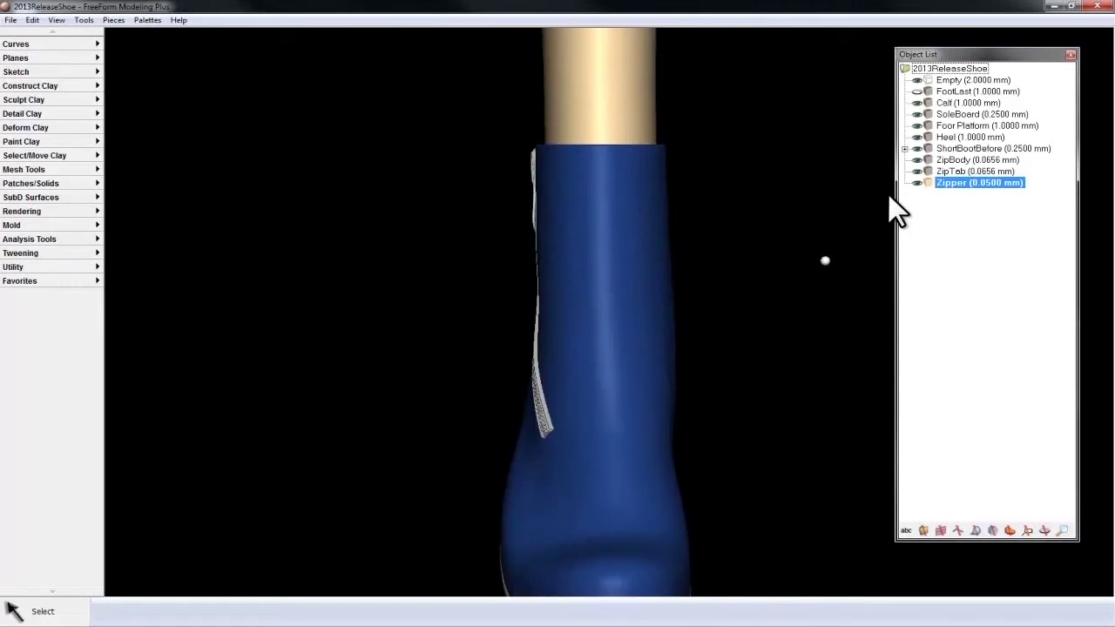
pyautogui.click(1070, 54)
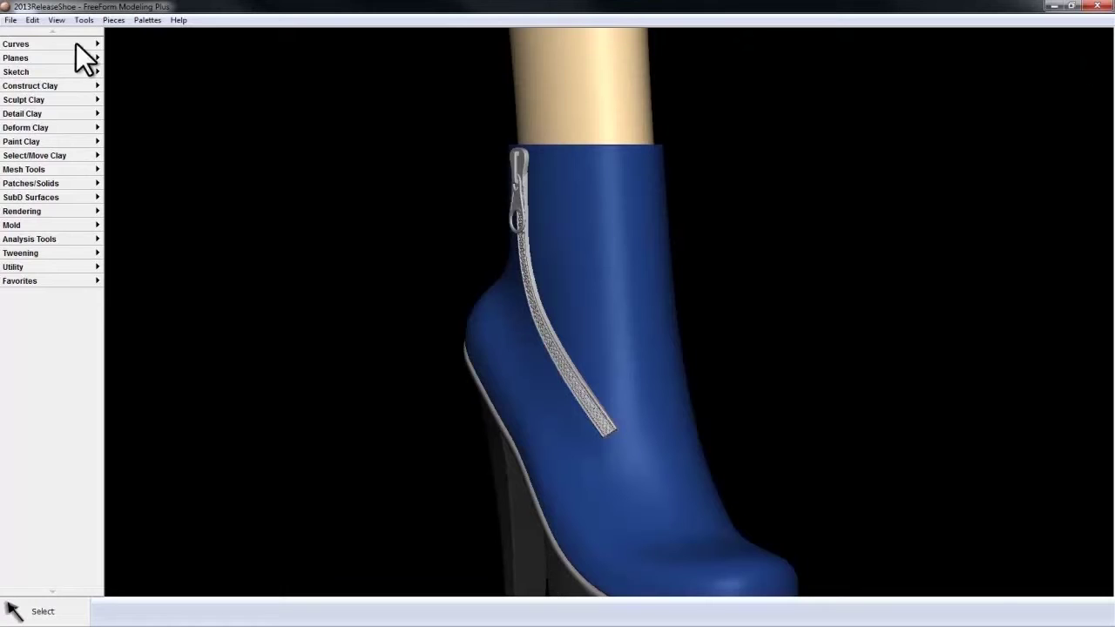
# Draw a curve about 225 mm long down the zipper side of the boot's front, from the upper edge to the instep
pyautogui.click(17, 43)
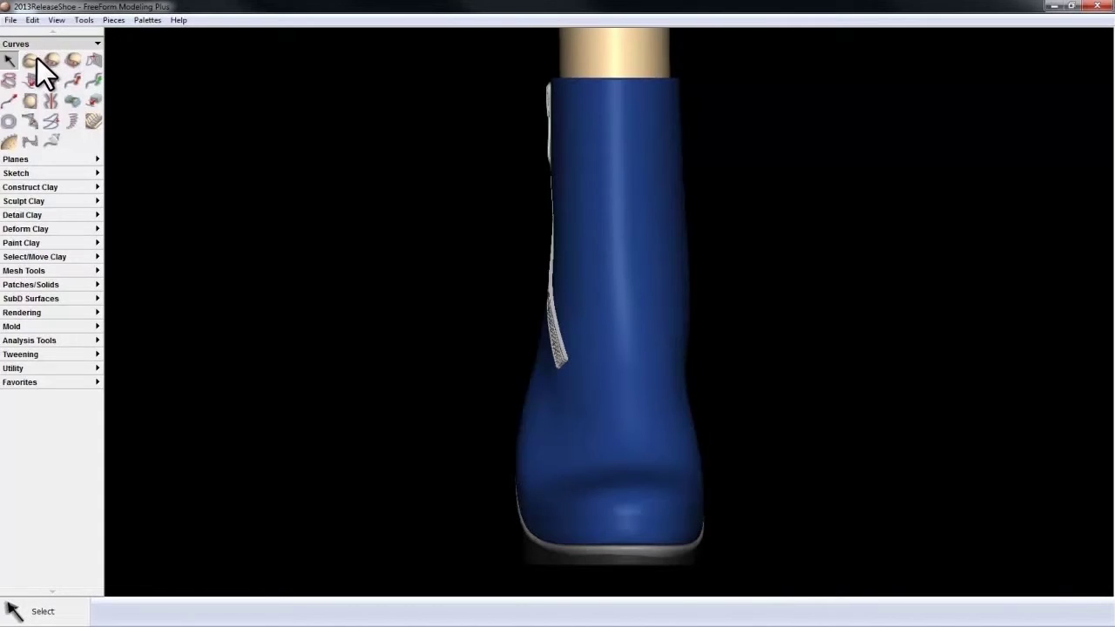
pyautogui.click(35, 63)
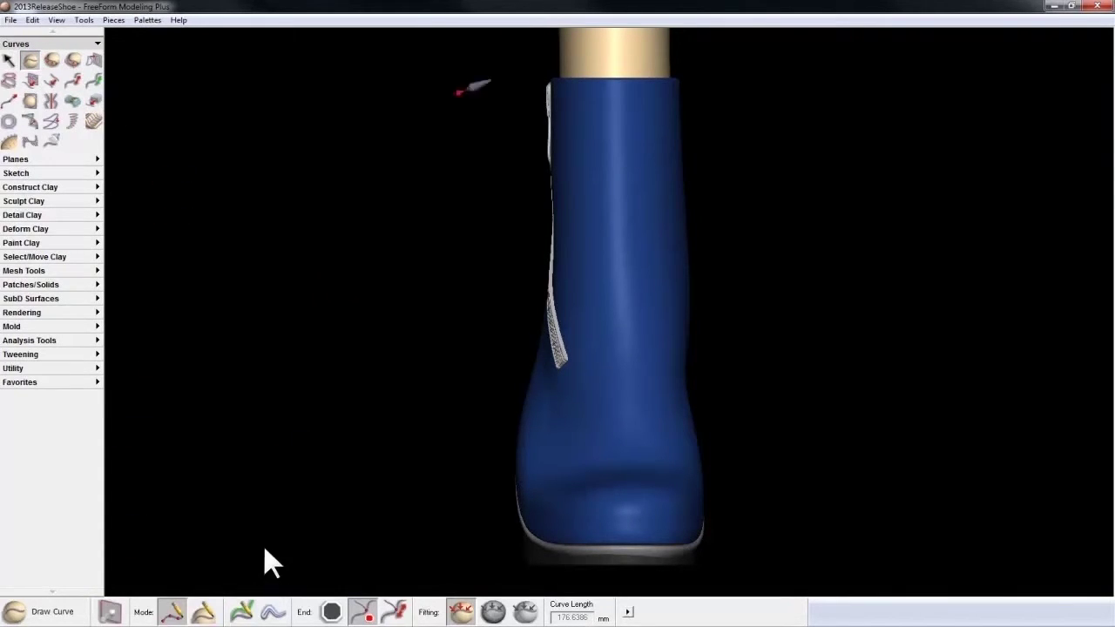
pyautogui.click(566, 84)
pyautogui.click(569, 143)
pyautogui.moveTo(568, 144)
pyautogui.mouseDown()
pyautogui.moveTo(607, 416)
pyautogui.moveTo(597, 446)
pyautogui.mouseUp()
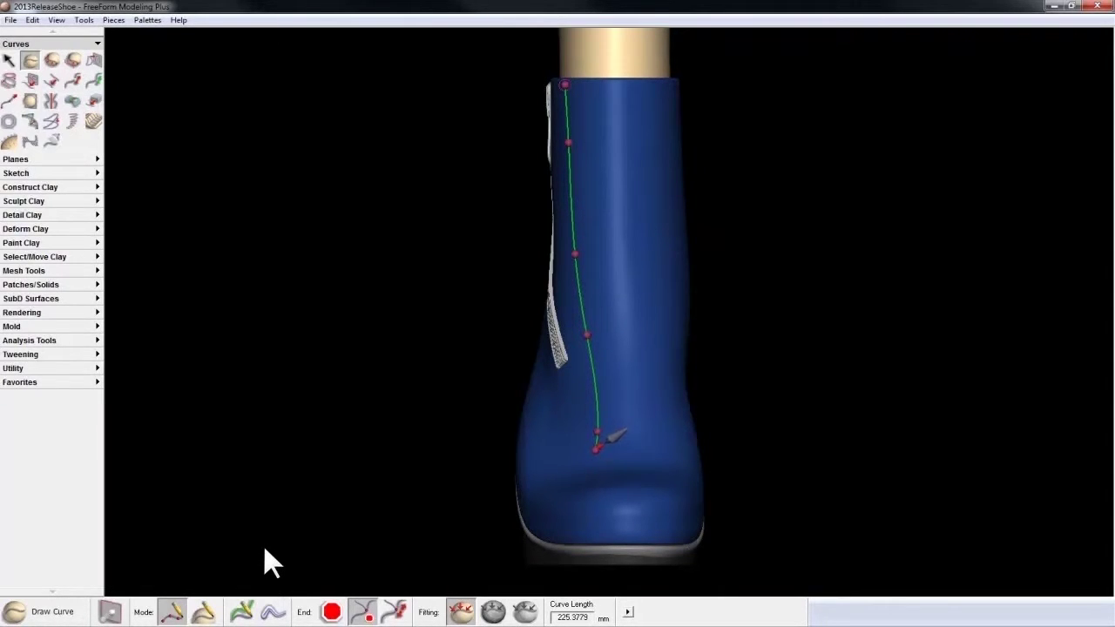
pyautogui.doubleClick(596, 450)
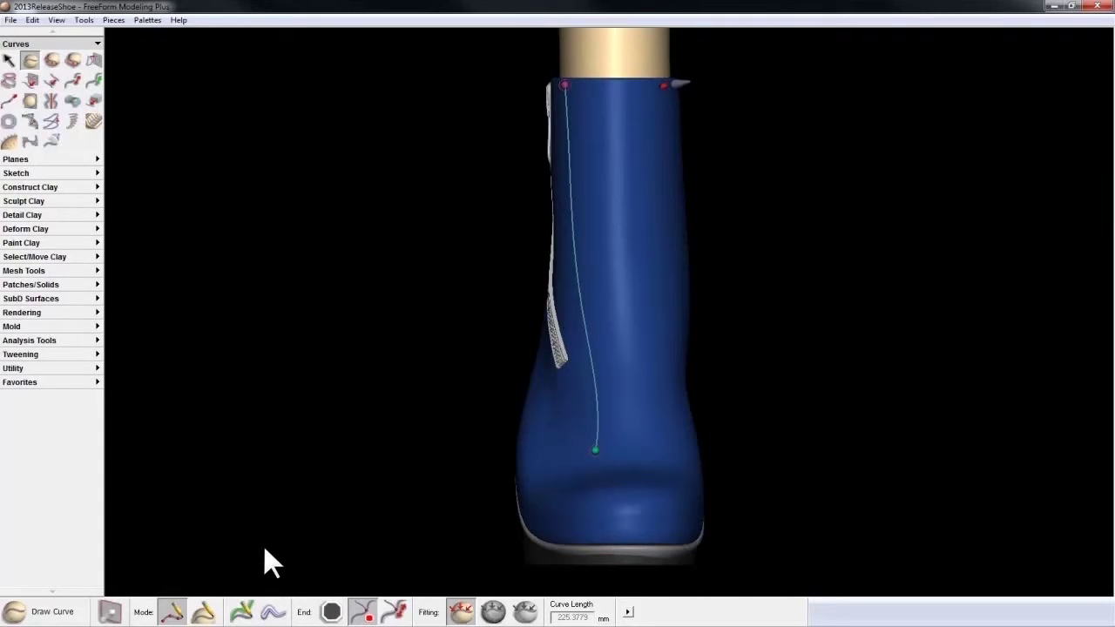
# Draw a second curve about 226 mm long down the opposite side of the boot's front and leave the Draw Curve tool
pyautogui.moveTo(658, 85)
pyautogui.mouseDown()
pyautogui.moveTo(646, 377)
pyautogui.moveTo(666, 453)
pyautogui.mouseUp()
pyautogui.click(666, 453)
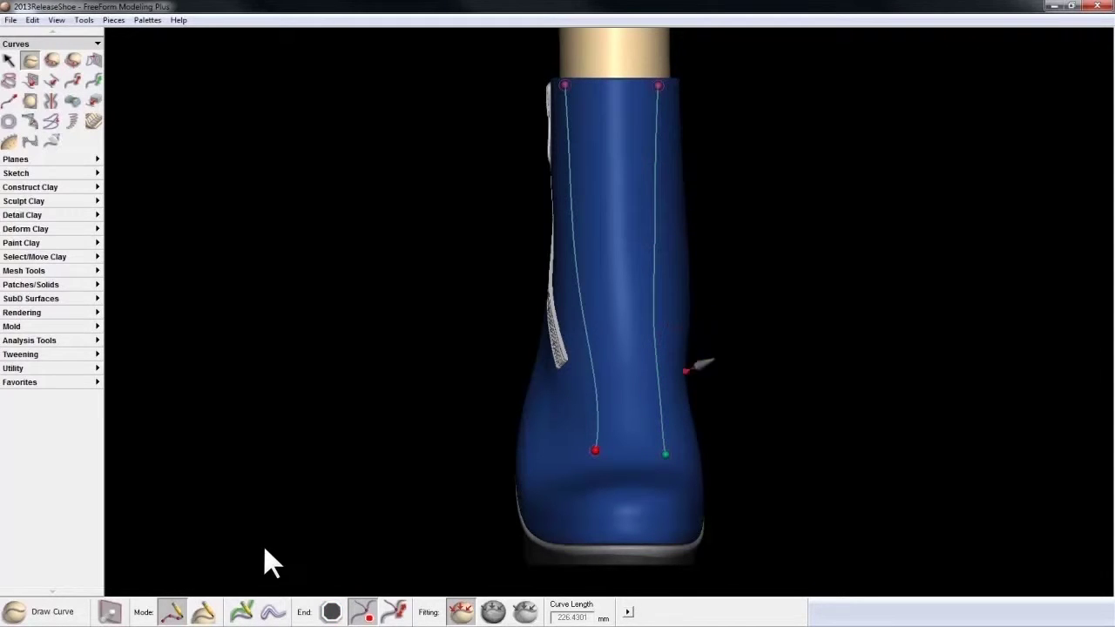
pyautogui.press('Escape')
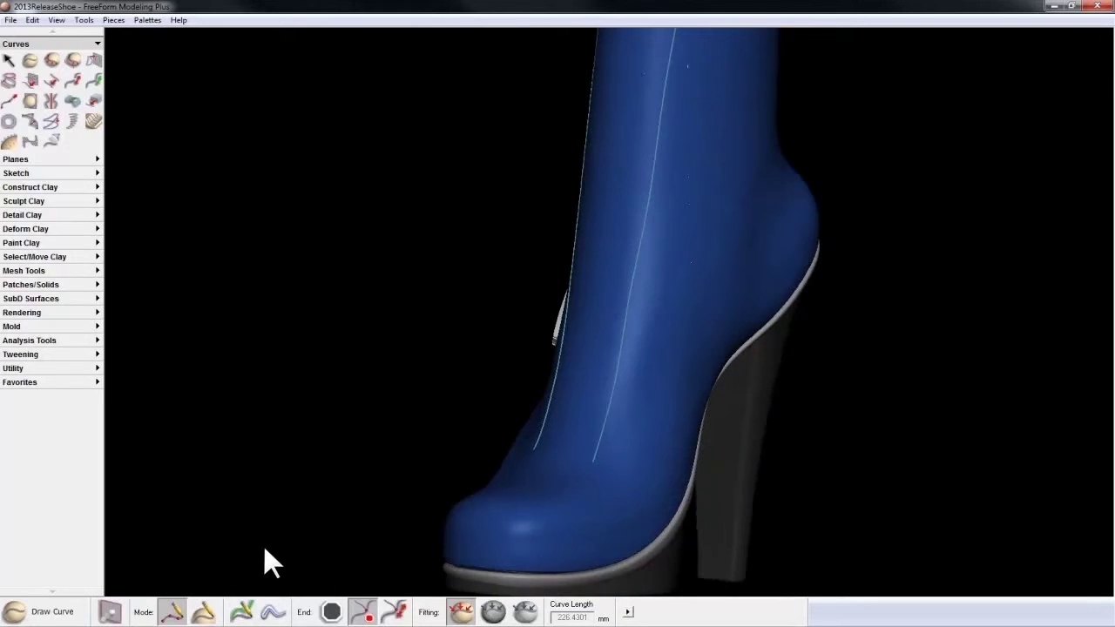
pyautogui.press('Escape')
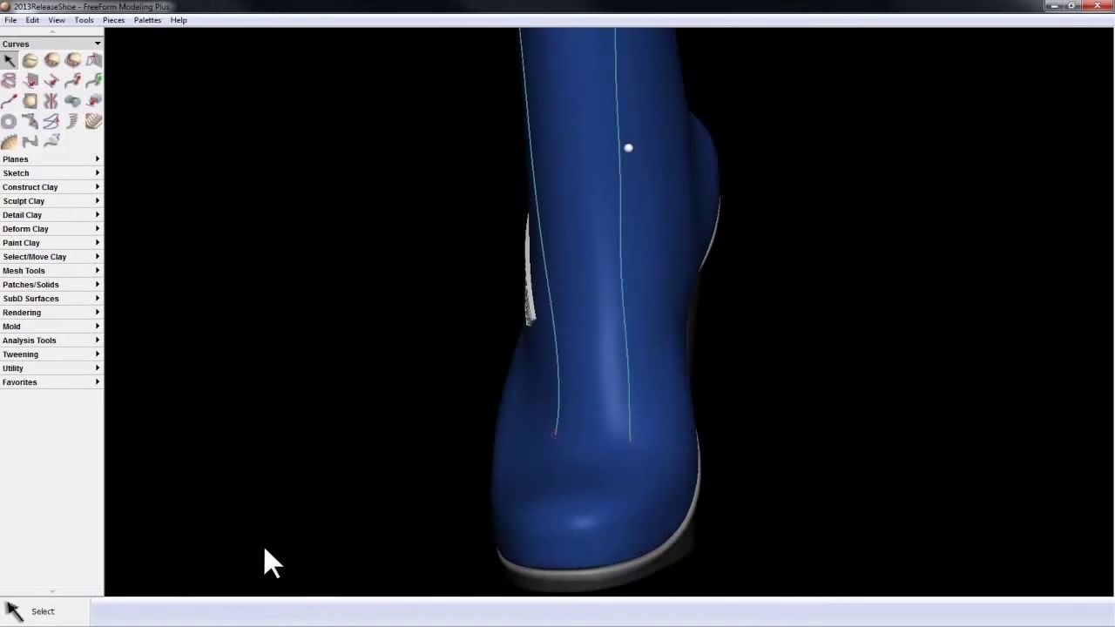
# Shift three middle edit points of the second front curve slightly outward, away from the first curve
pyautogui.click(618, 176)
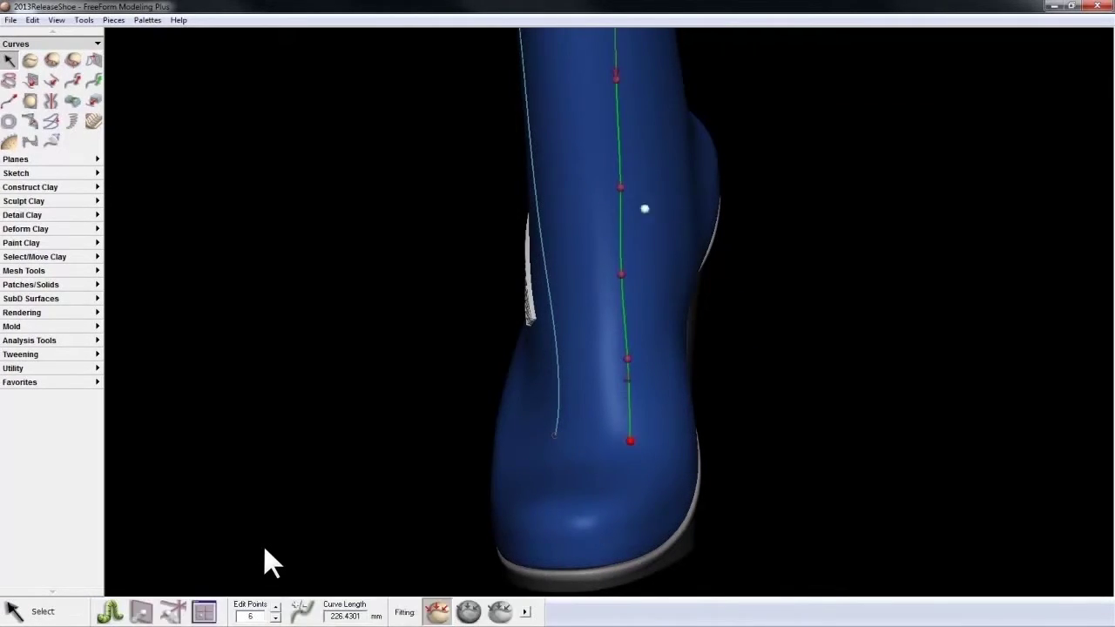
pyautogui.moveTo(620, 187)
pyautogui.mouseDown()
pyautogui.moveTo(632, 181)
pyautogui.moveTo(624, 185)
pyautogui.mouseUp()
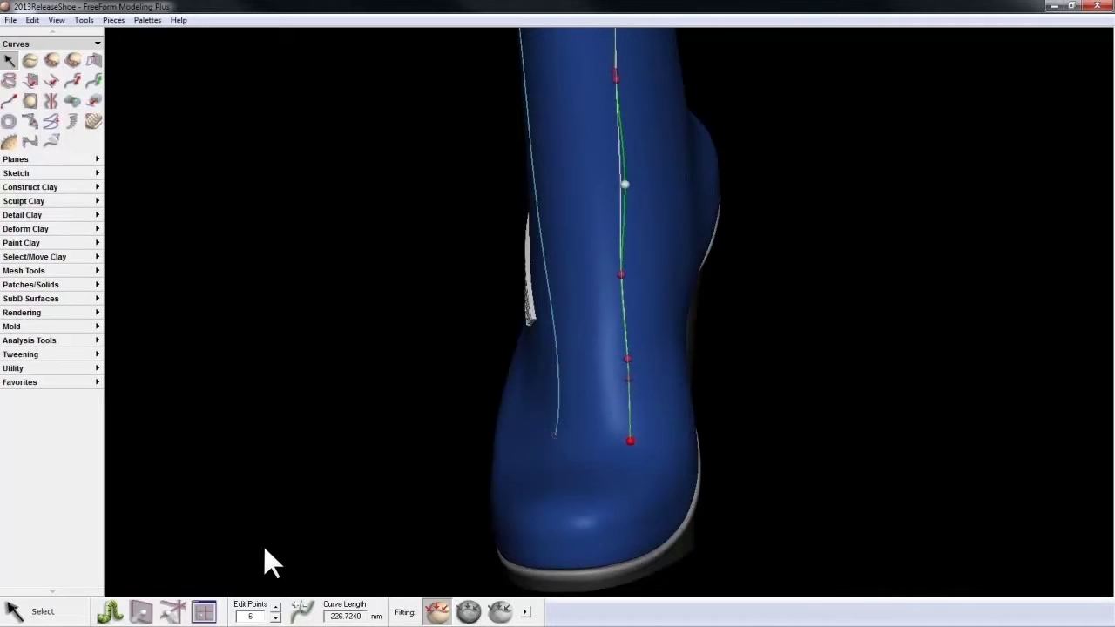
pyautogui.moveTo(622, 274); pyautogui.dragTo(629, 273)
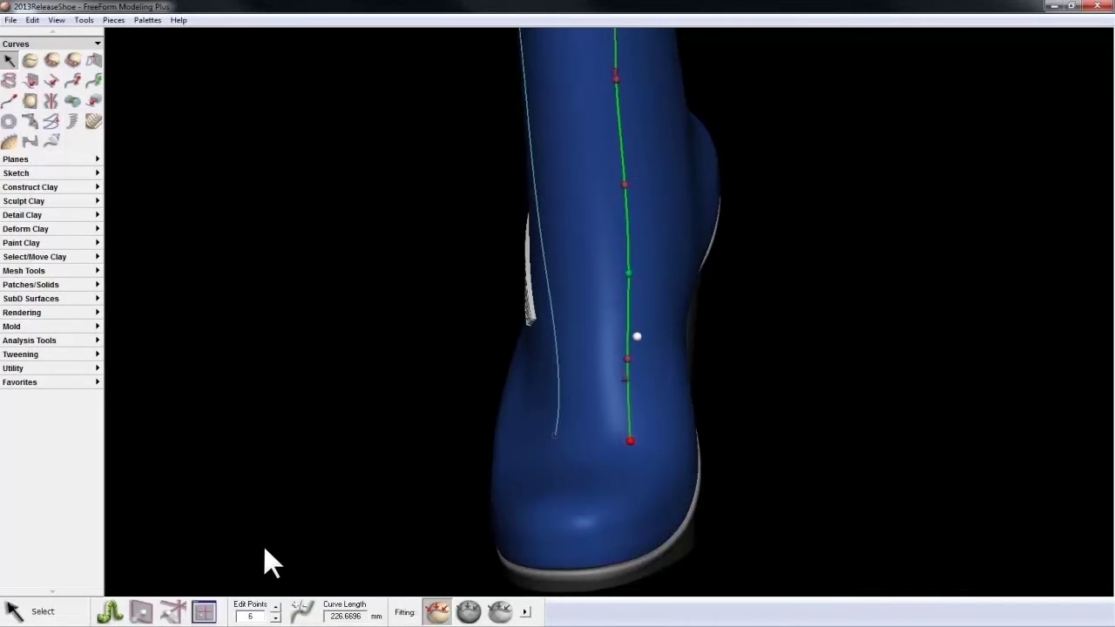
pyautogui.moveTo(627, 357); pyautogui.dragTo(632, 357)
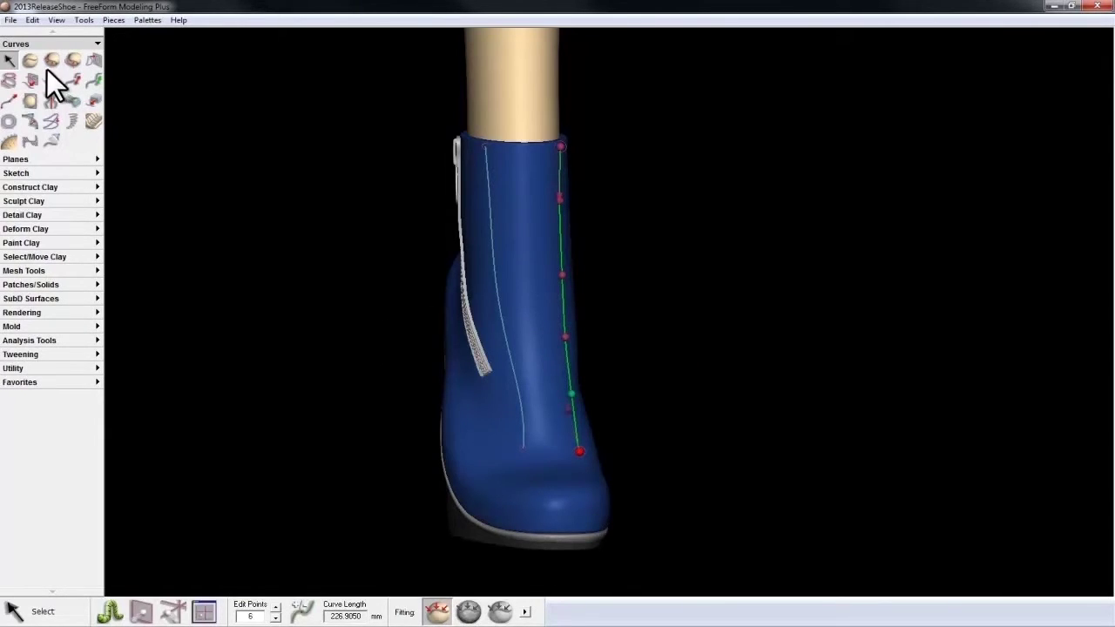
# Set up Emboss Along Curve with the Laces texture between the two front curves, with creation in a new piece turned off
pyautogui.click(48, 41)
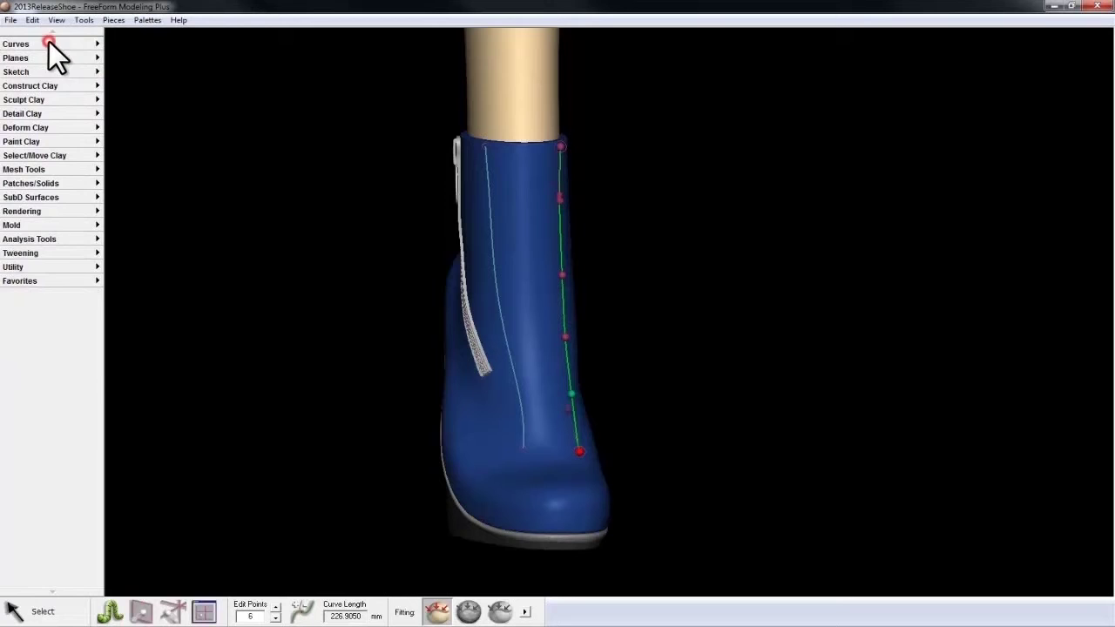
pyautogui.click(39, 113)
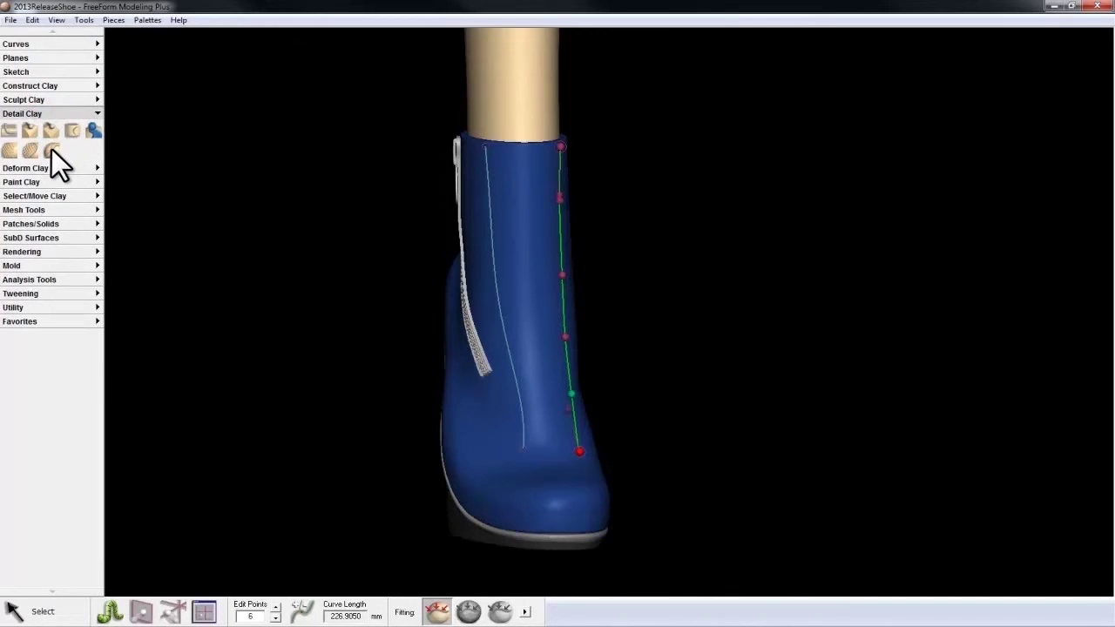
pyautogui.click(53, 149)
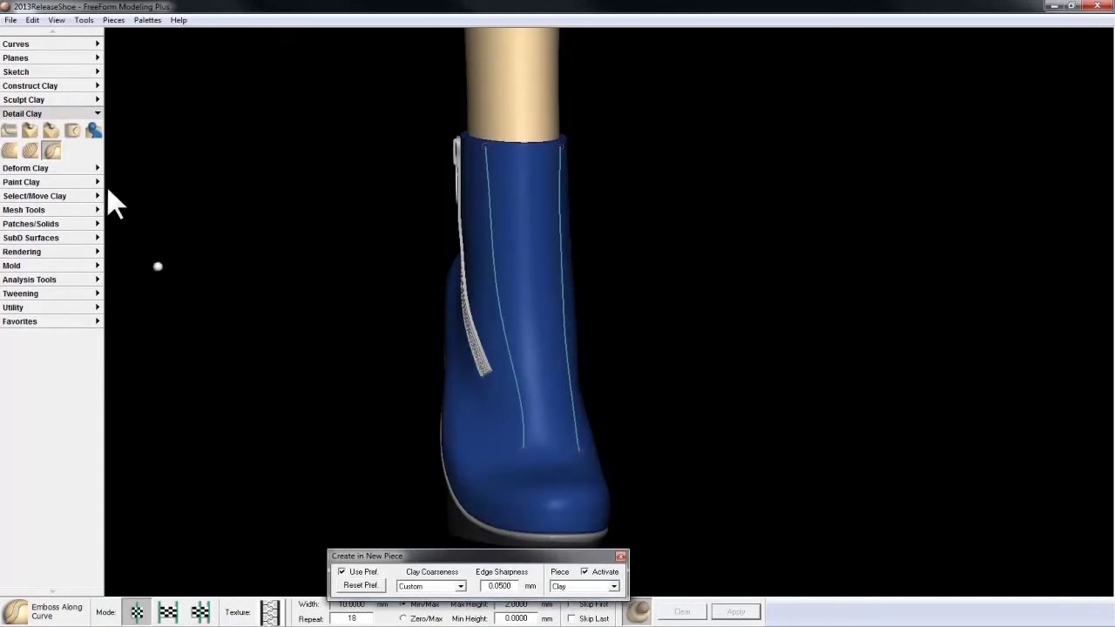
pyautogui.click(169, 613)
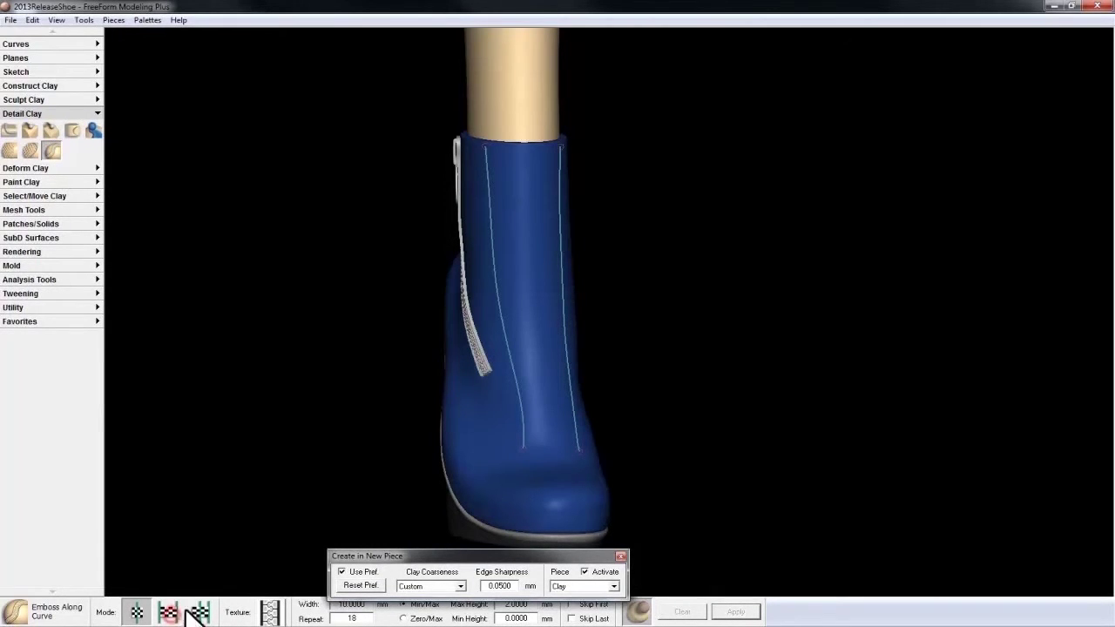
pyautogui.click(272, 612)
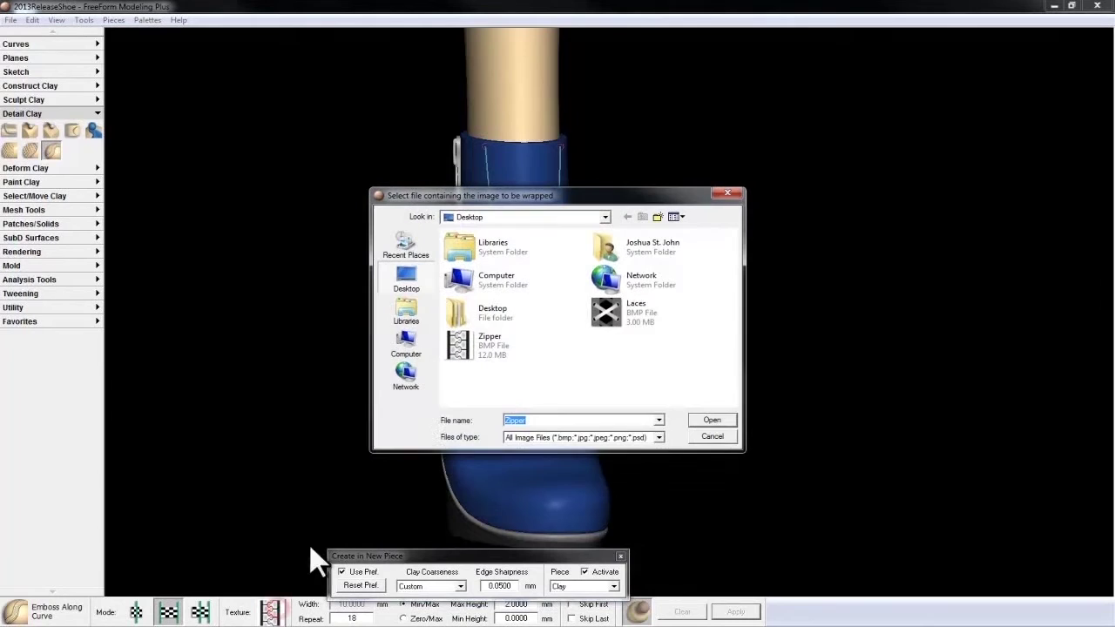
pyautogui.doubleClick(621, 315)
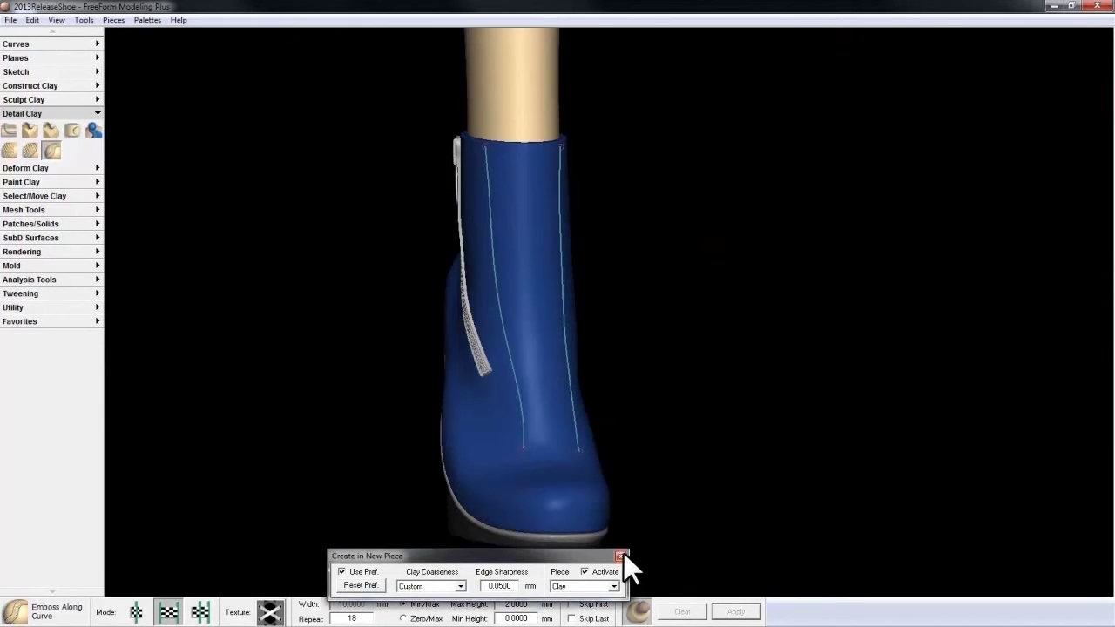
pyautogui.click(644, 610)
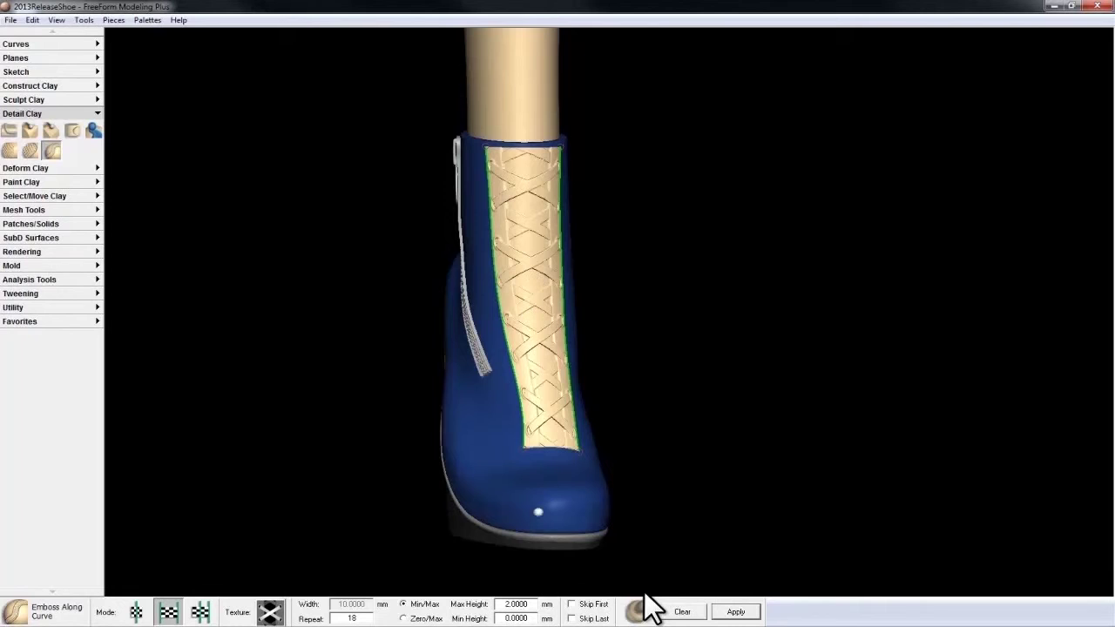
# Set the laces embossing's maximum height to 4 mm
pyautogui.moveTo(533, 604); pyautogui.dragTo(500, 602)
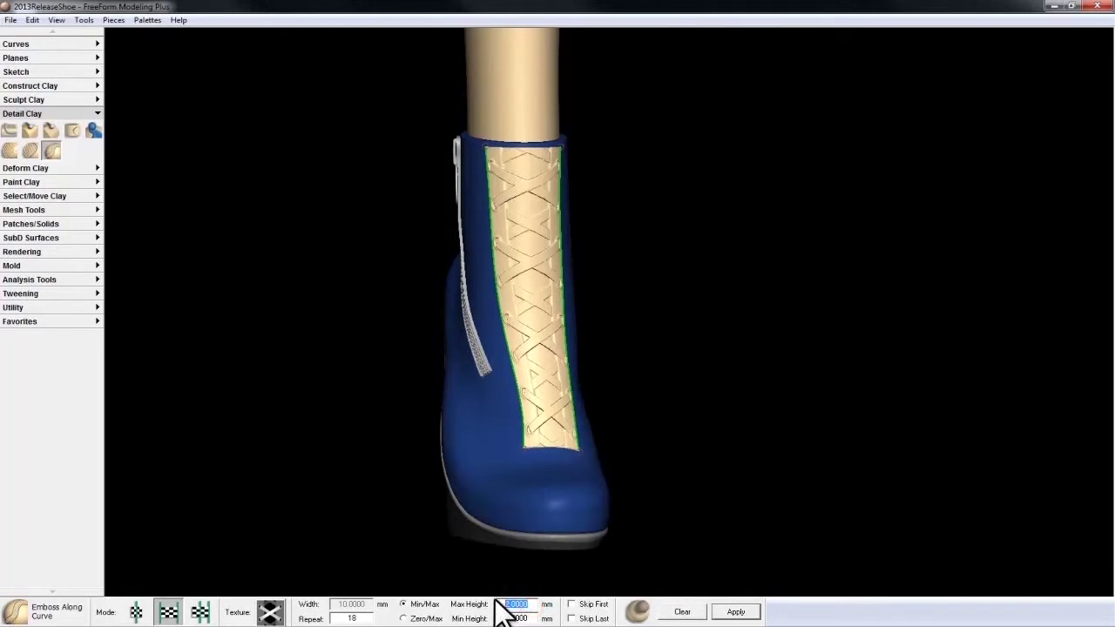
pyautogui.write('4')
pyautogui.press('Return')
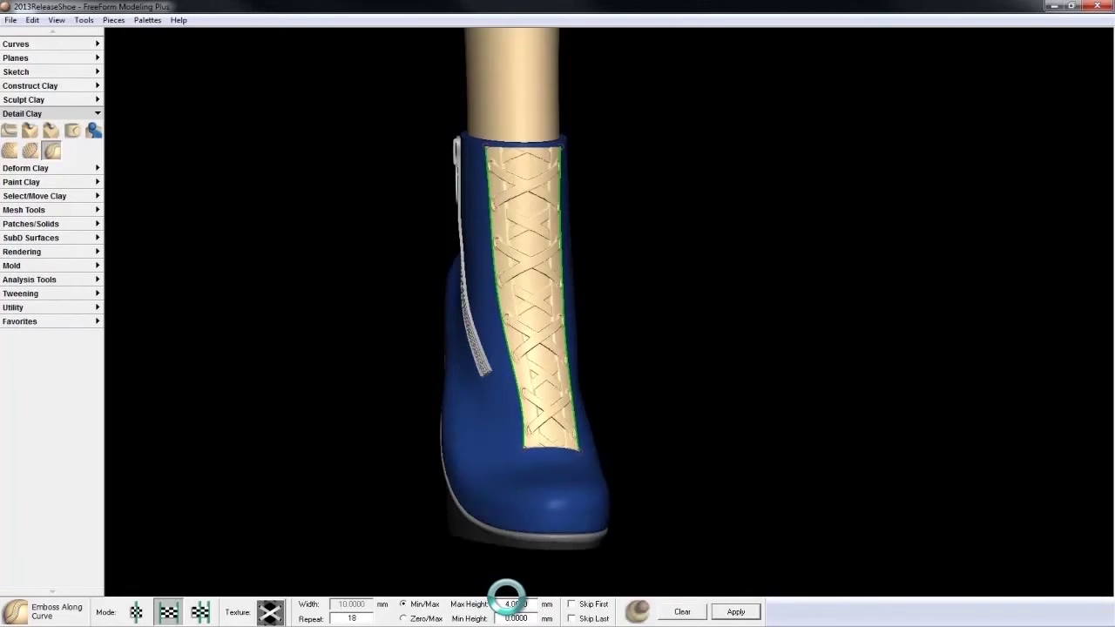
# Try repeat counts of 2 and 3 for the laces texture and set the count to 4
pyautogui.moveTo(364, 616); pyautogui.dragTo(348, 618)
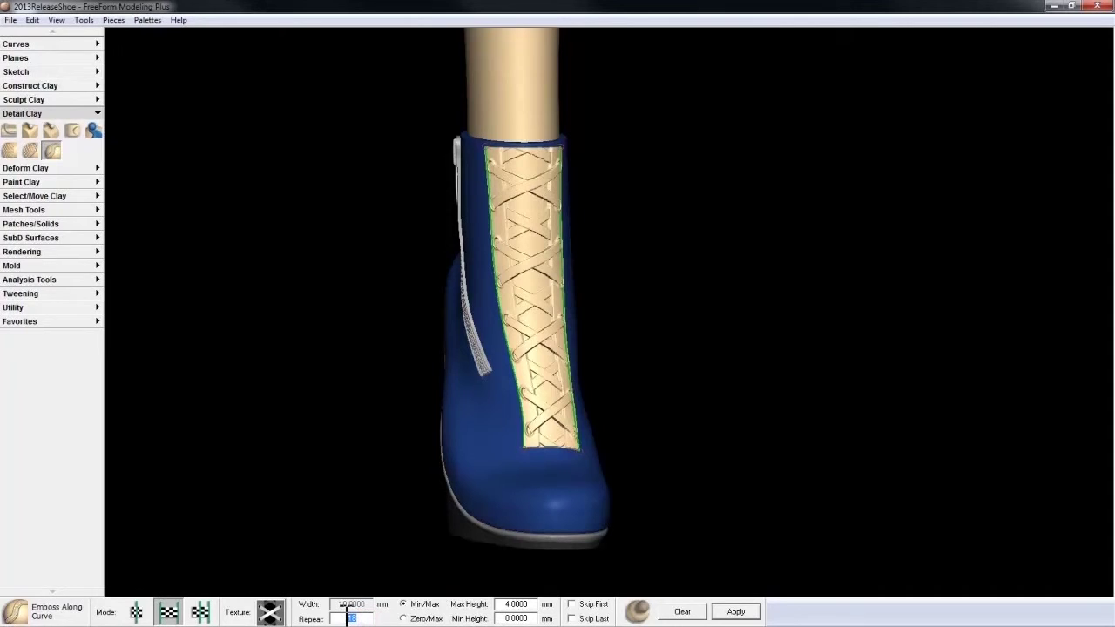
pyautogui.write('2')
pyautogui.press('Return')
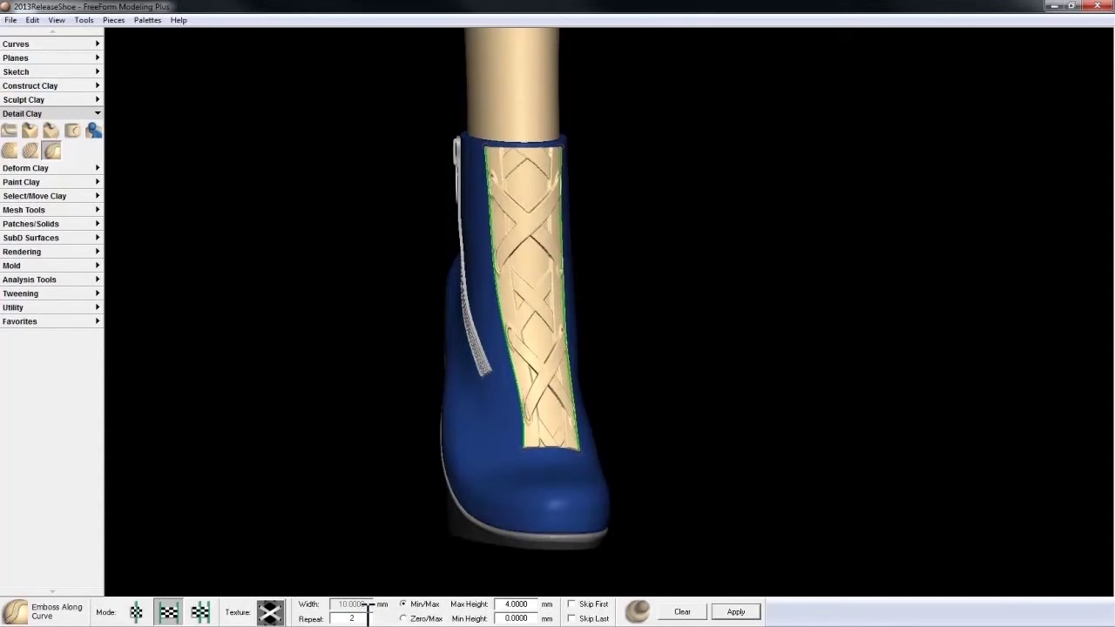
pyautogui.moveTo(363, 617); pyautogui.dragTo(349, 617)
pyautogui.write('2')
pyautogui.press('Return')
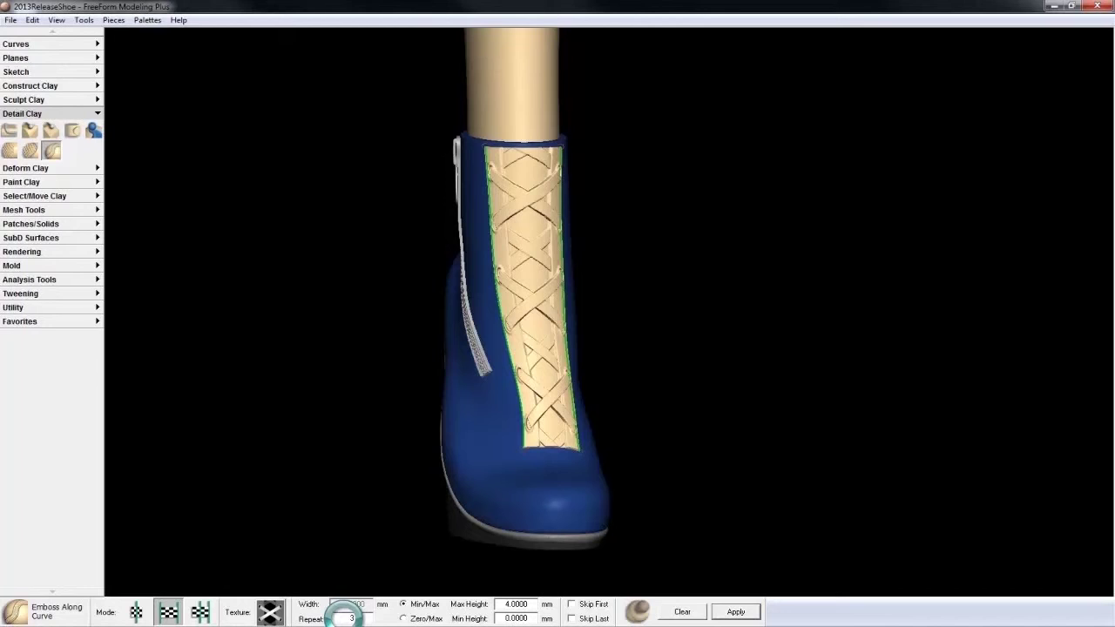
pyautogui.moveTo(359, 617); pyautogui.dragTo(350, 618)
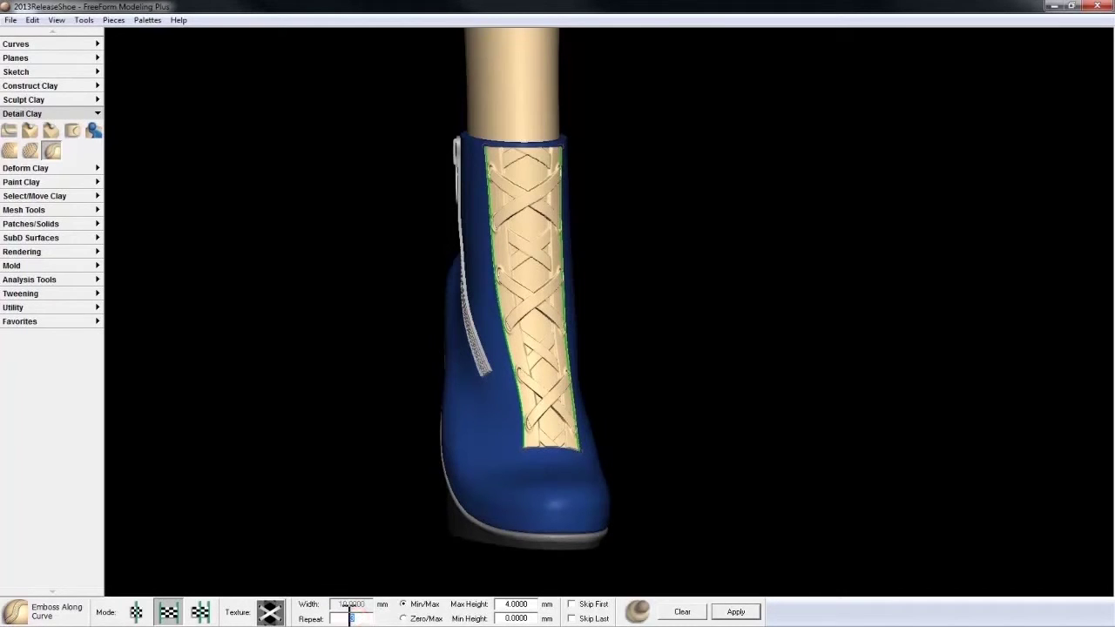
pyautogui.press('Return')
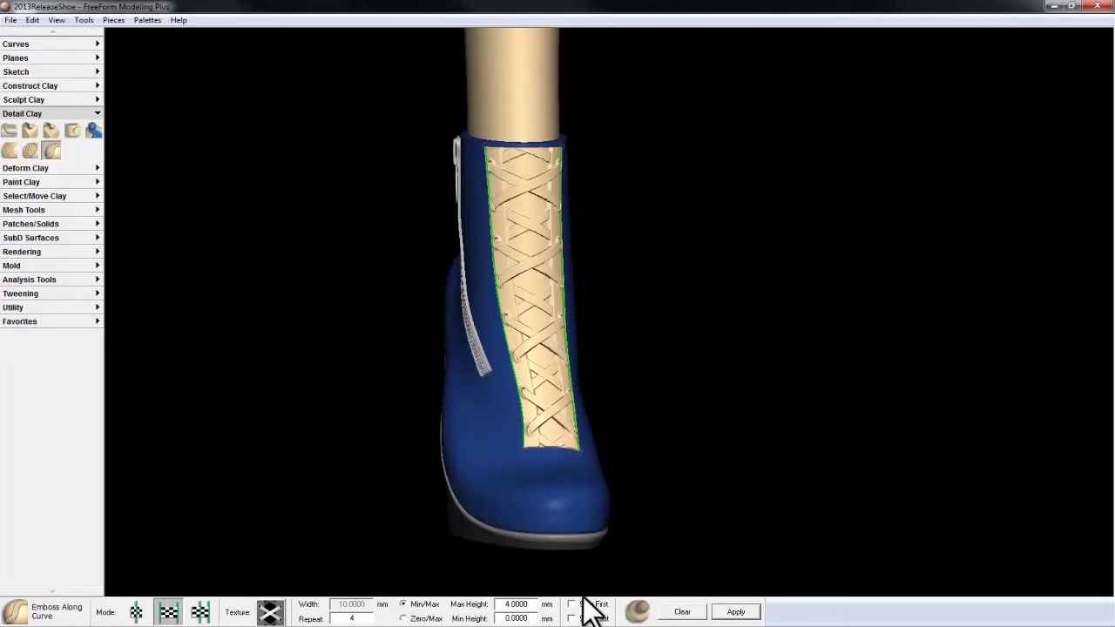
# Apply the laces embossing to the front of the boot and leave the Emboss Along Curve tool
pyautogui.click(742, 611)
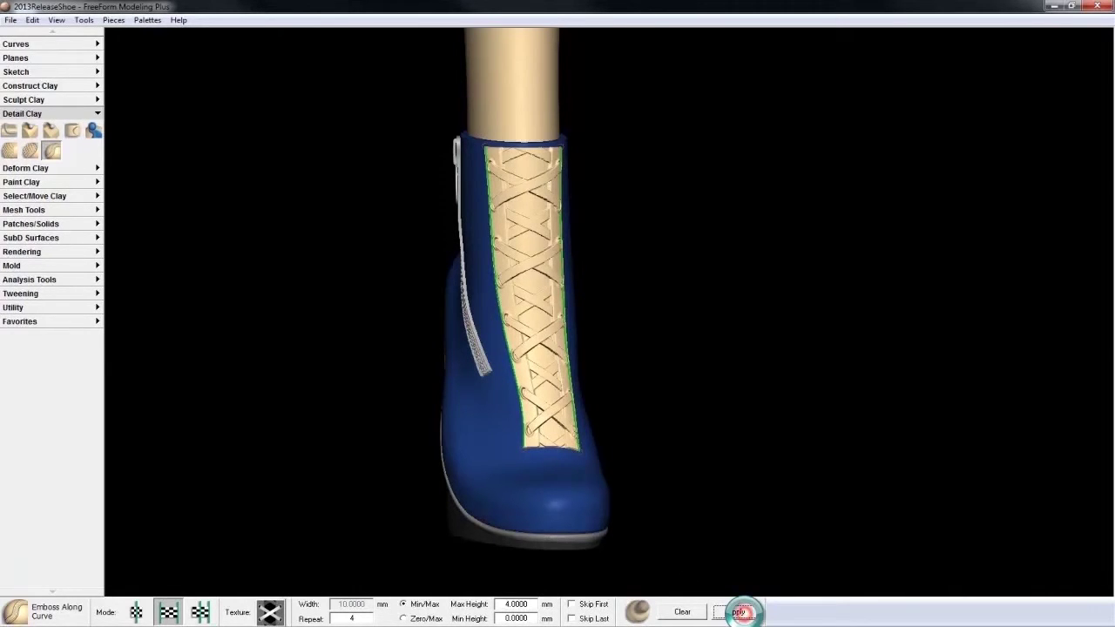
pyautogui.click(747, 611)
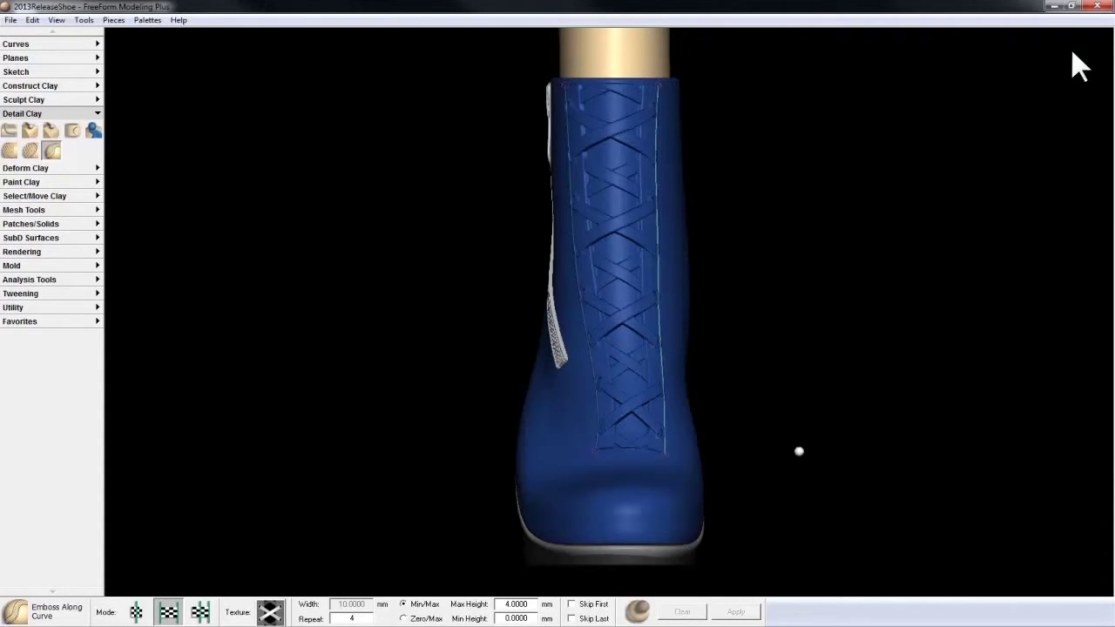
pyautogui.press('Escape')
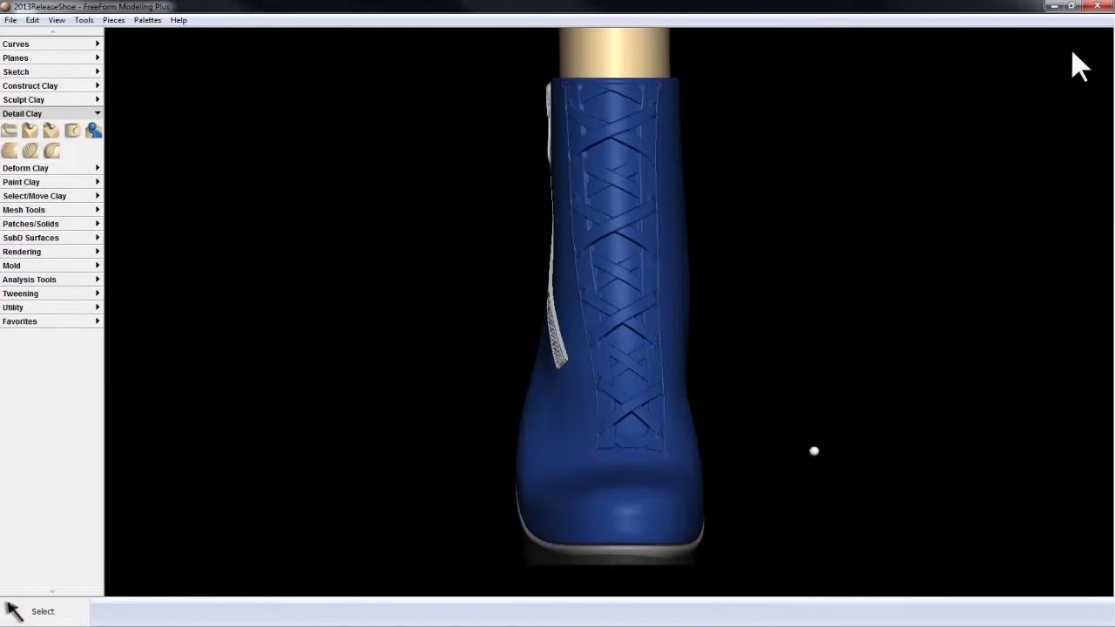
# Undo the laces embossing and delete both curves on the boot's front
pyautogui.hotkey('ctrl', 'z')
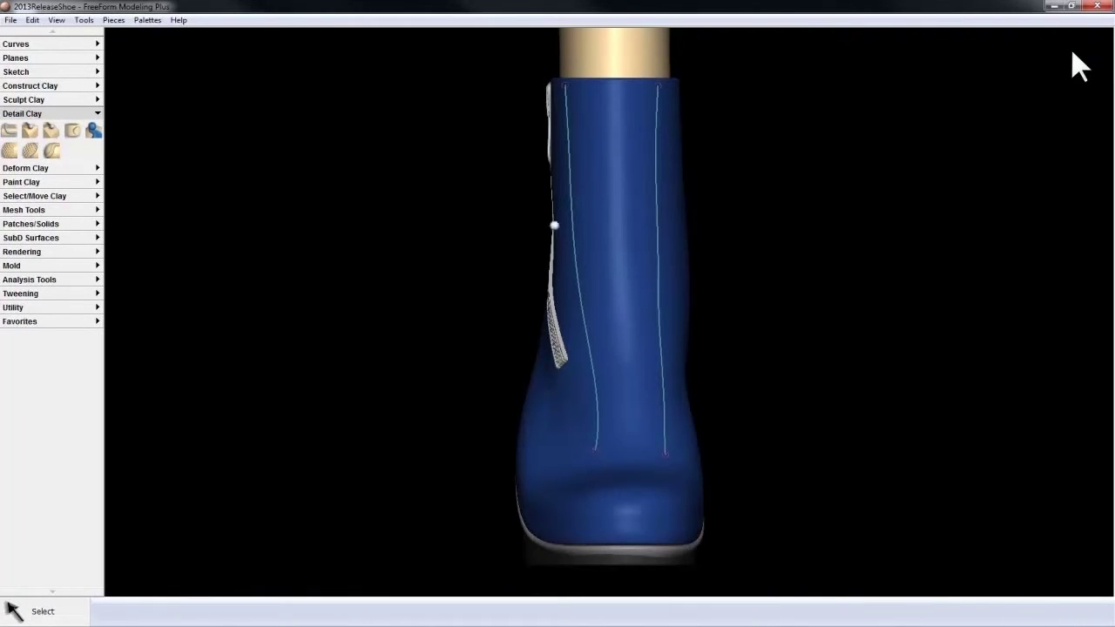
pyautogui.click(59, 109)
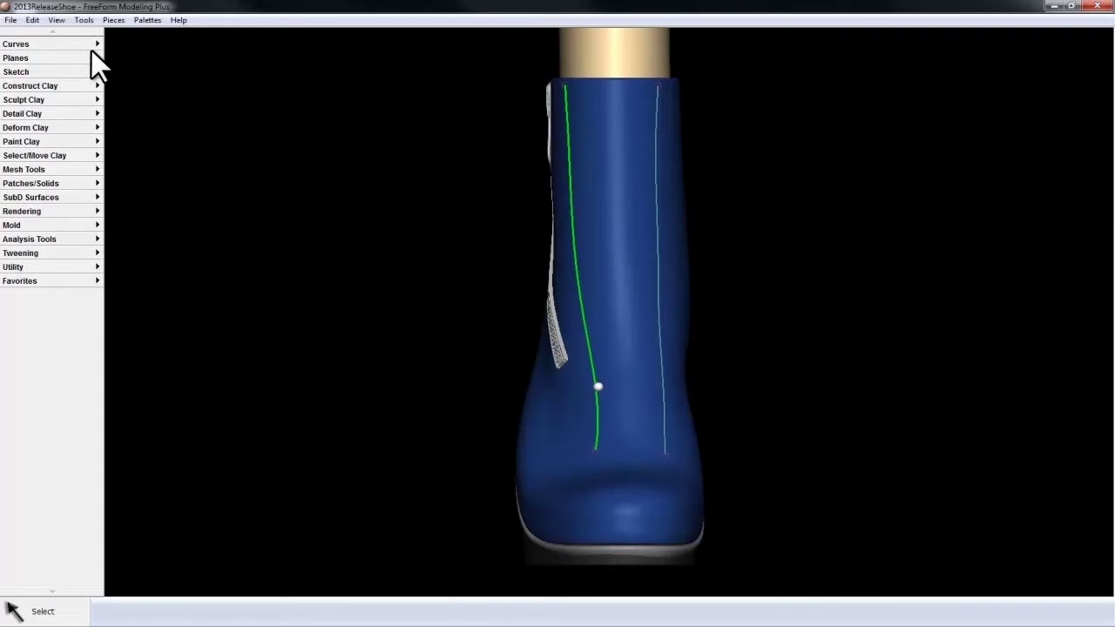
pyautogui.click(597, 386)
pyautogui.click(659, 356)
pyautogui.press('Delete')
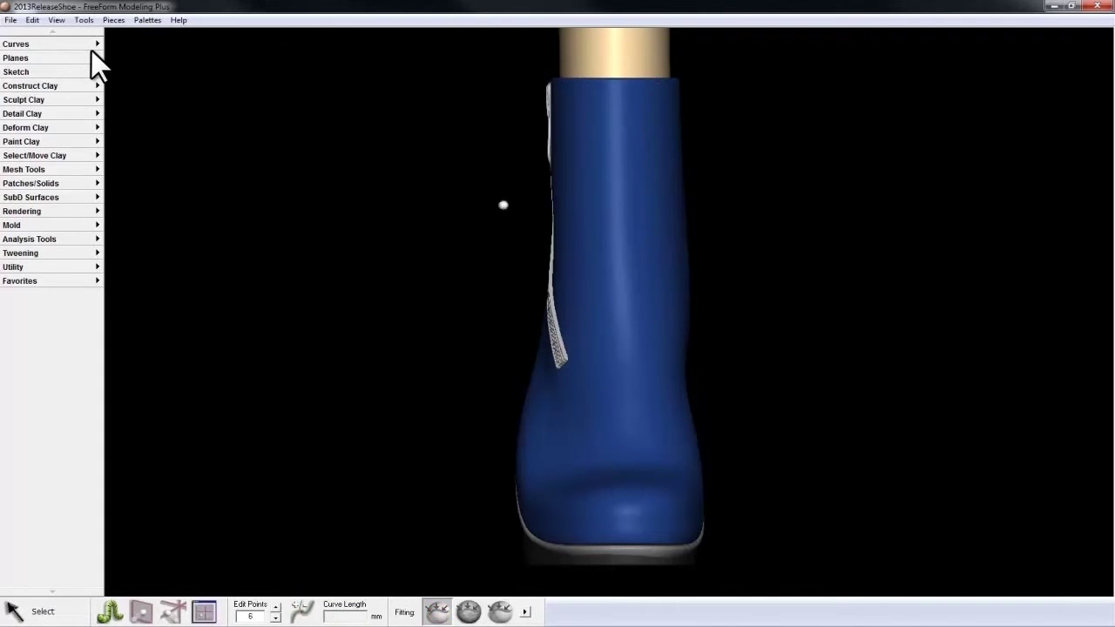
# Draw a curve about 224 mm long down the centre of the boot's front, from the upper rim to above the toe
pyautogui.click(49, 46)
pyautogui.click(31, 59)
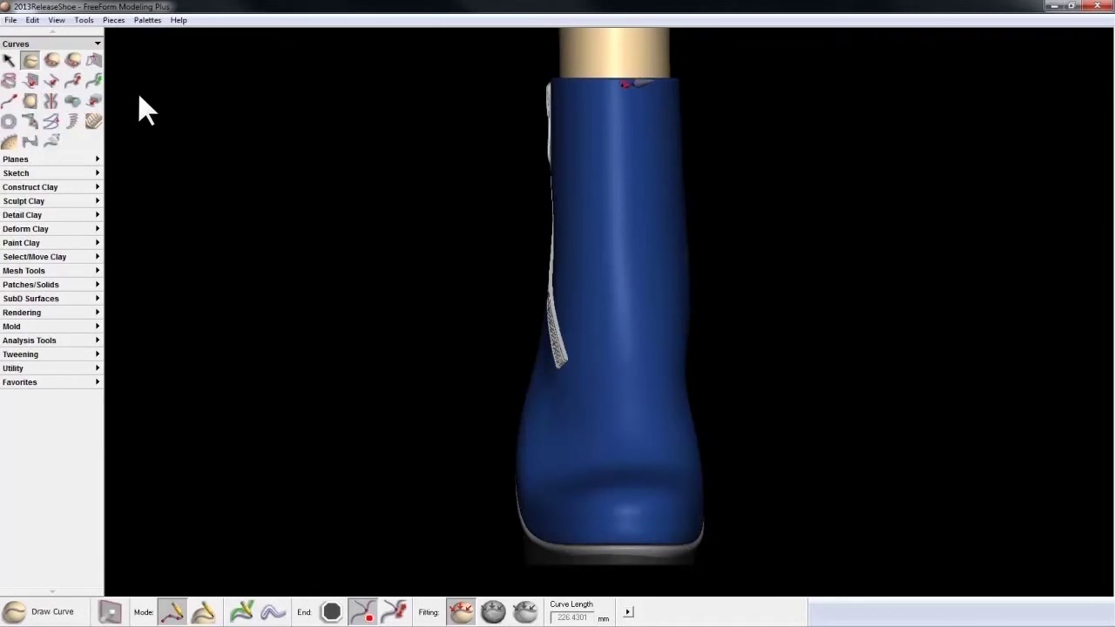
pyautogui.click(618, 86)
pyautogui.click(619, 126)
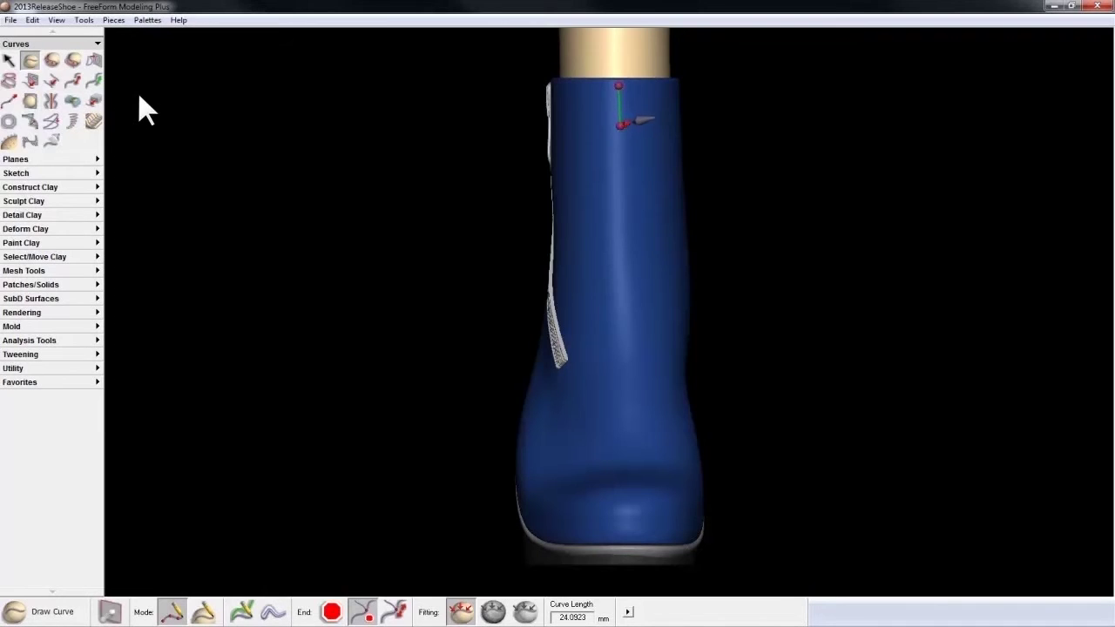
pyautogui.click(621, 197)
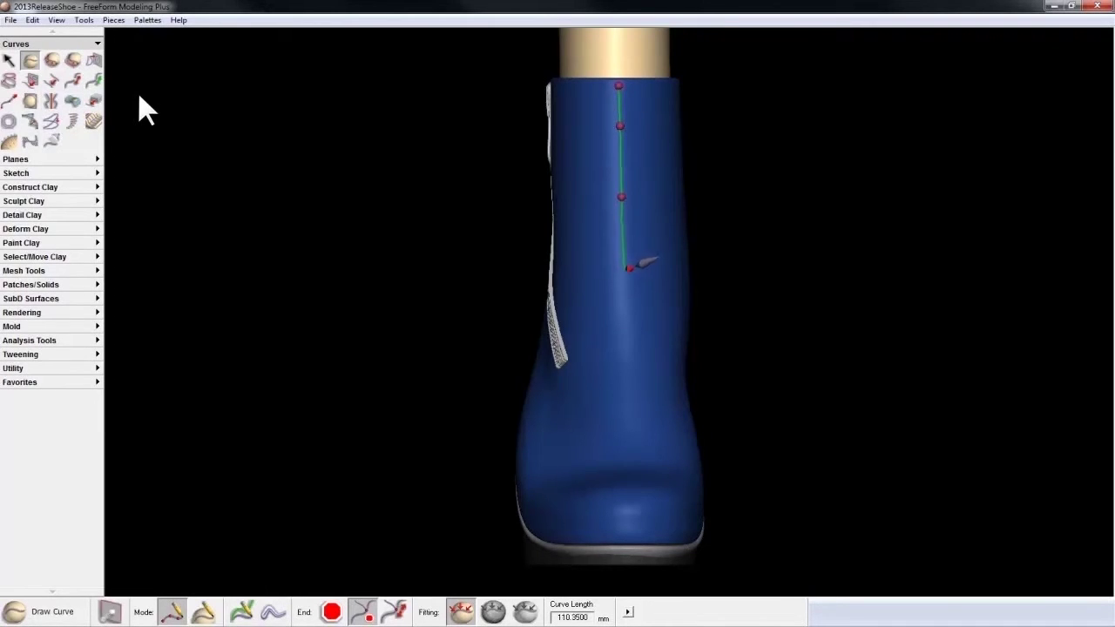
pyautogui.click(622, 270)
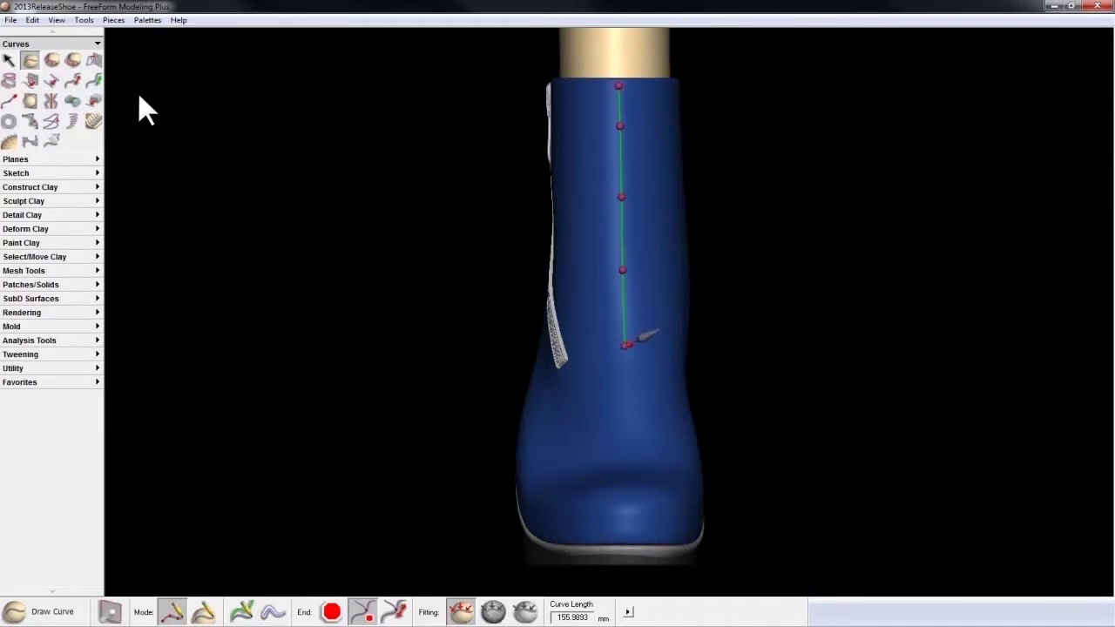
pyautogui.click(625, 345)
pyautogui.click(626, 419)
pyautogui.click(628, 453)
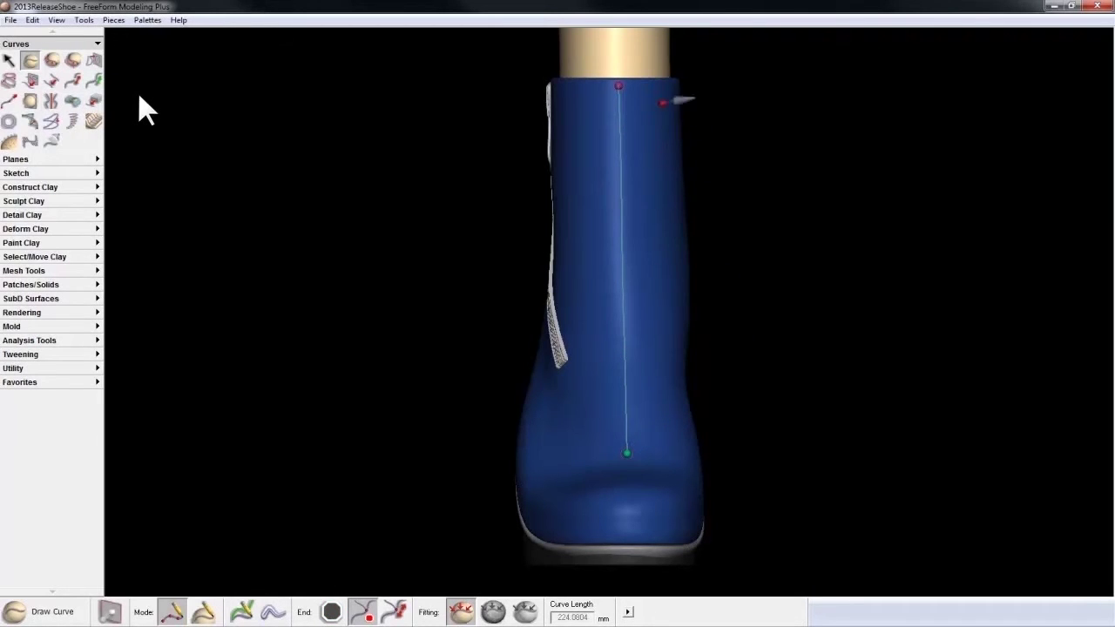
# Draw a second curve about 232 mm long beside the centre curve, from the upper rim down to the same level
pyautogui.click(653, 85)
pyautogui.click(661, 129)
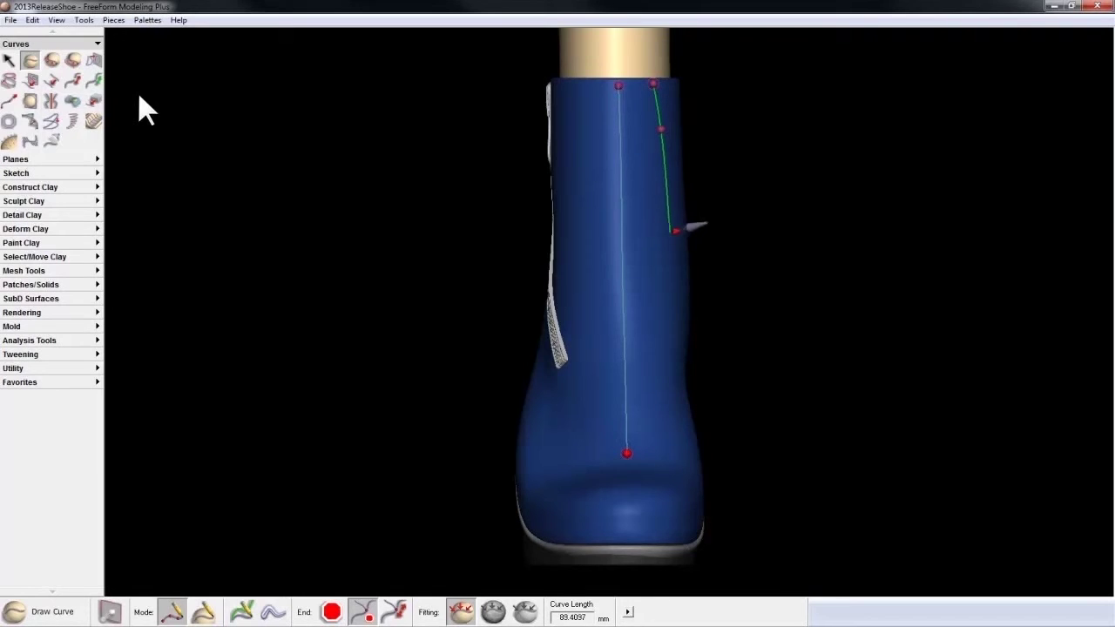
pyautogui.click(665, 233)
pyautogui.click(665, 325)
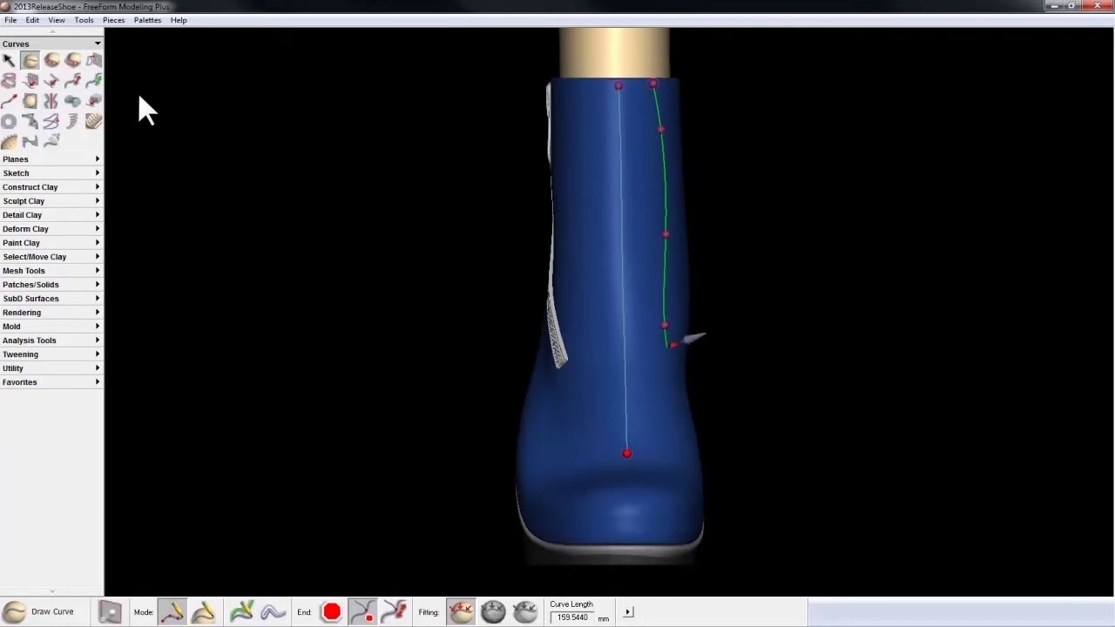
pyautogui.click(662, 406)
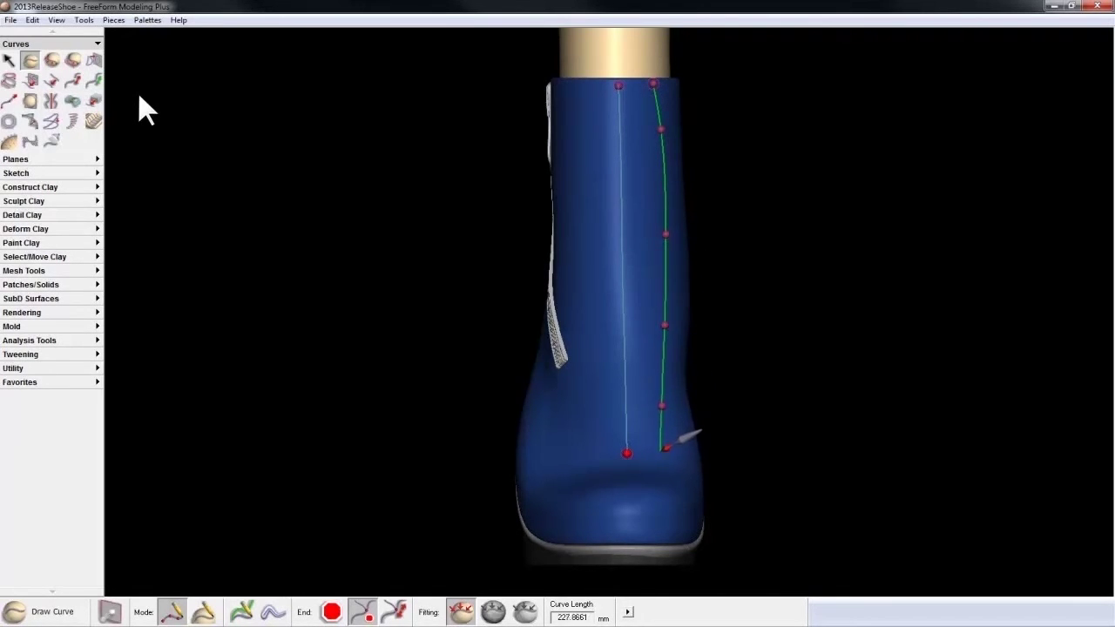
pyautogui.click(666, 456)
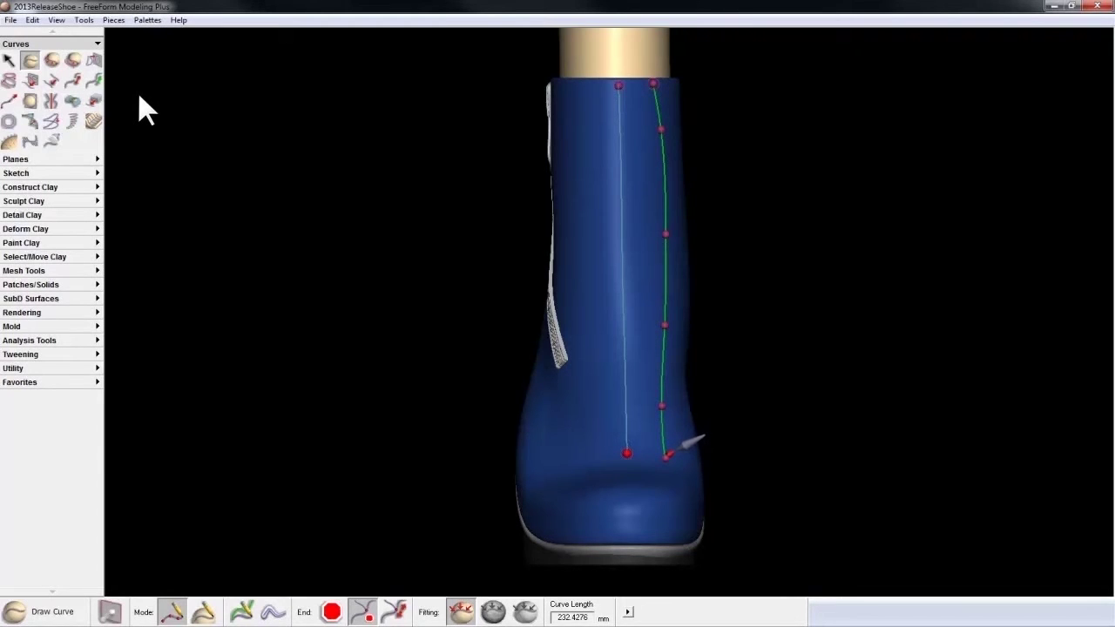
pyautogui.click(667, 457)
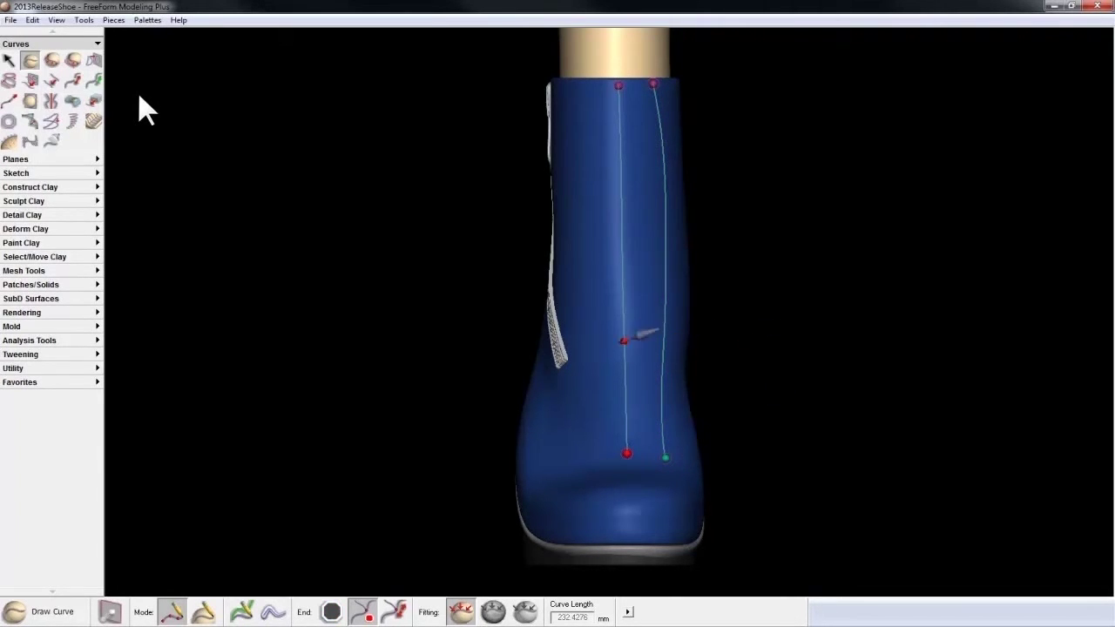
# Preview the laces texture with Emboss Along Curve, mirrored about the centre curve and bounded by the side curve
pyautogui.click(58, 44)
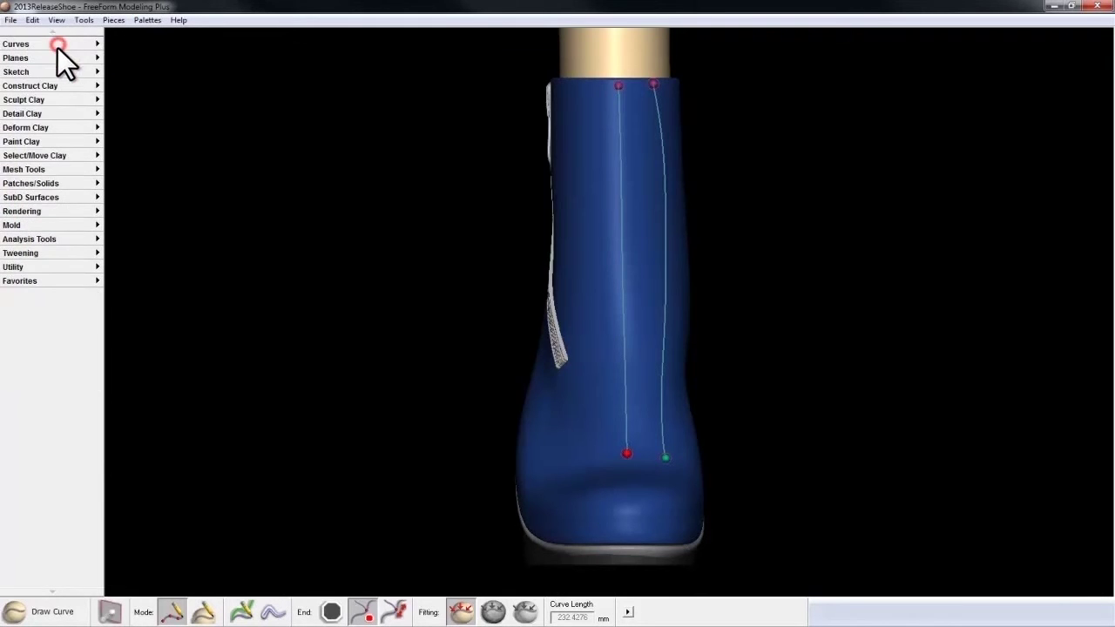
pyautogui.click(35, 112)
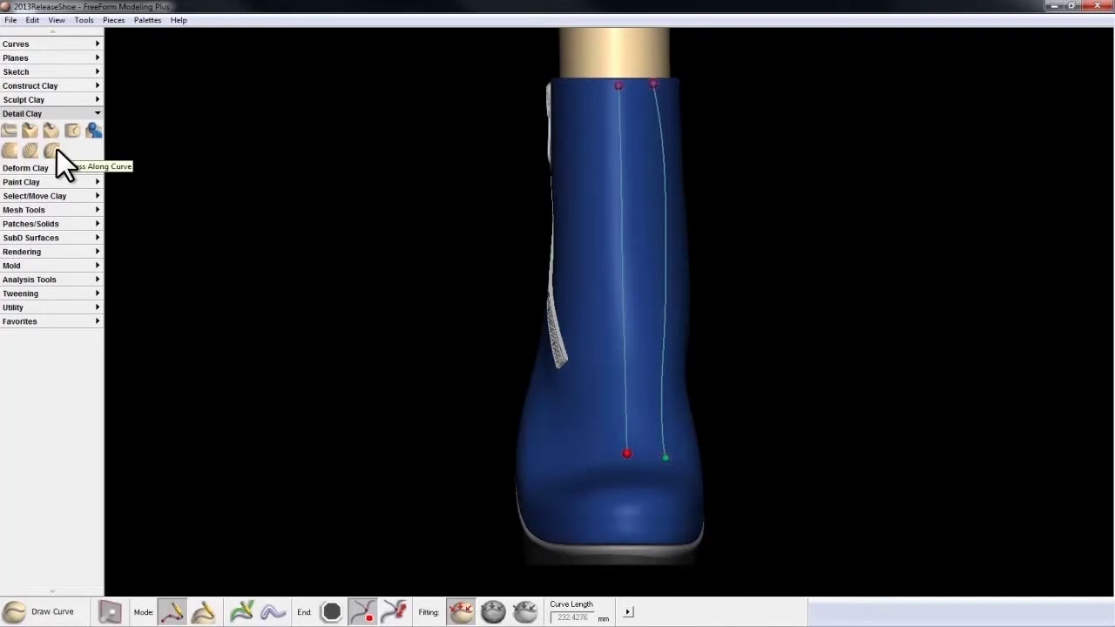
pyautogui.click(56, 149)
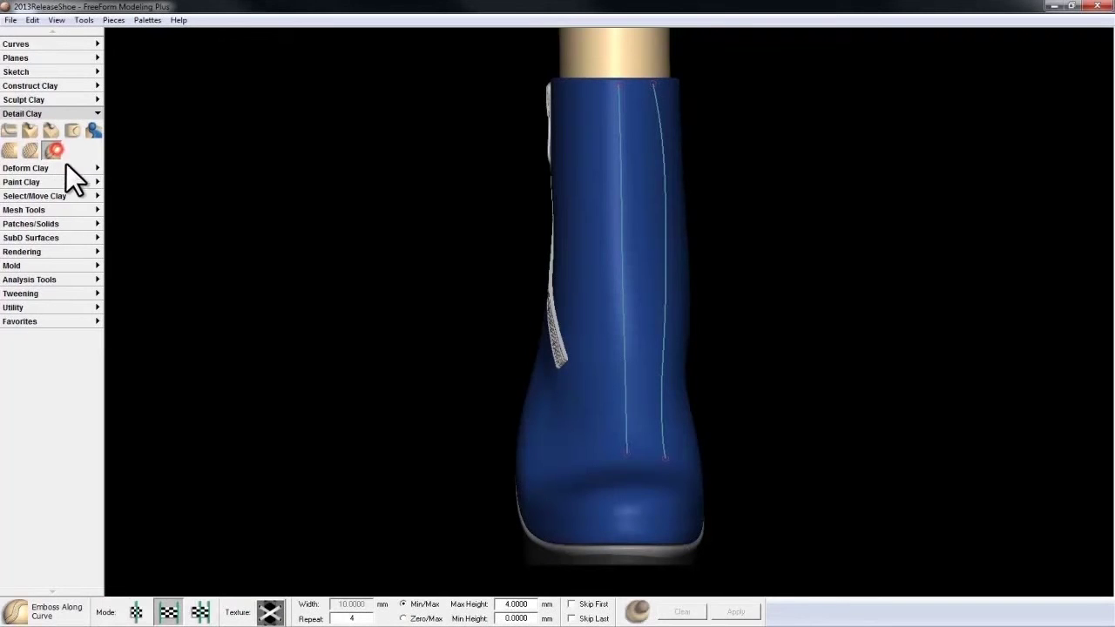
pyautogui.click(204, 610)
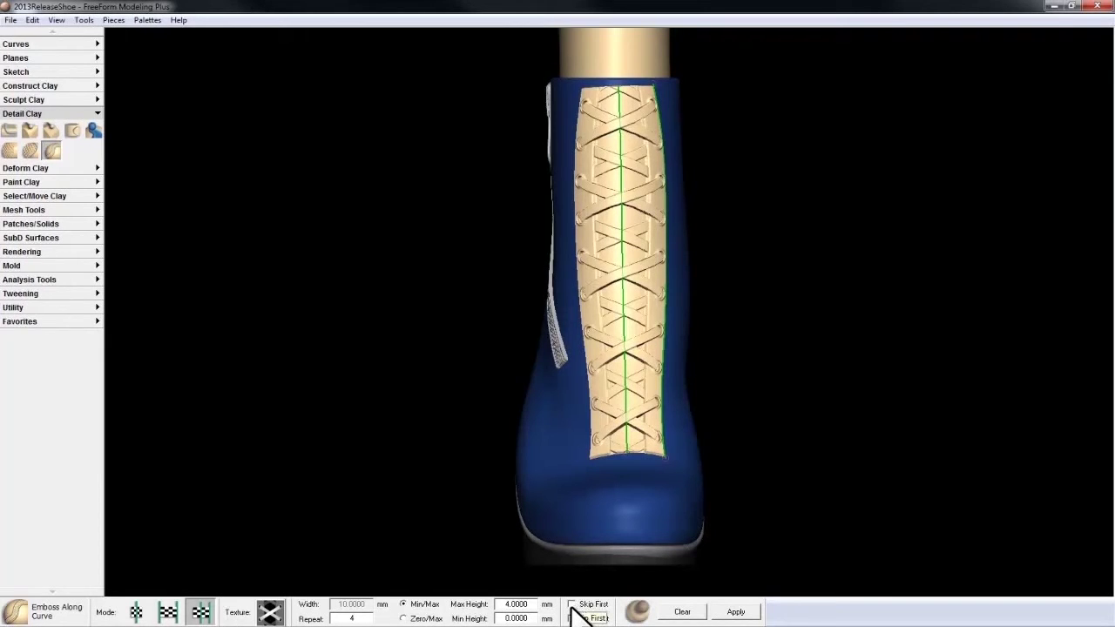
# Try the Skip First and Skip Last options on the laces texture, one at a time, and turn each off again
pyautogui.click(609, 603)
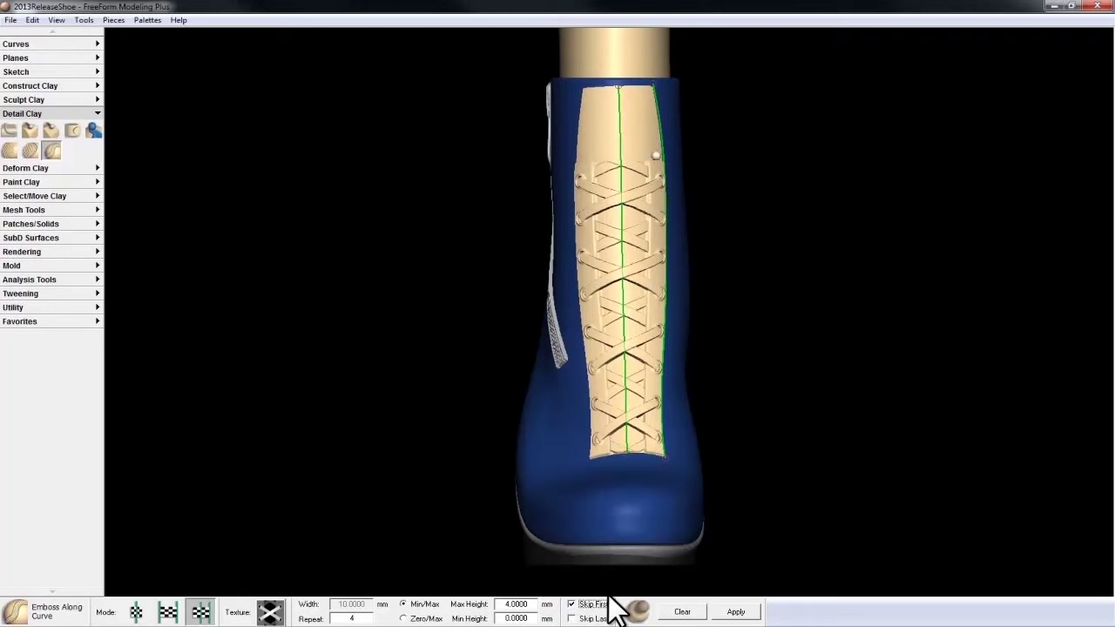
pyautogui.click(612, 606)
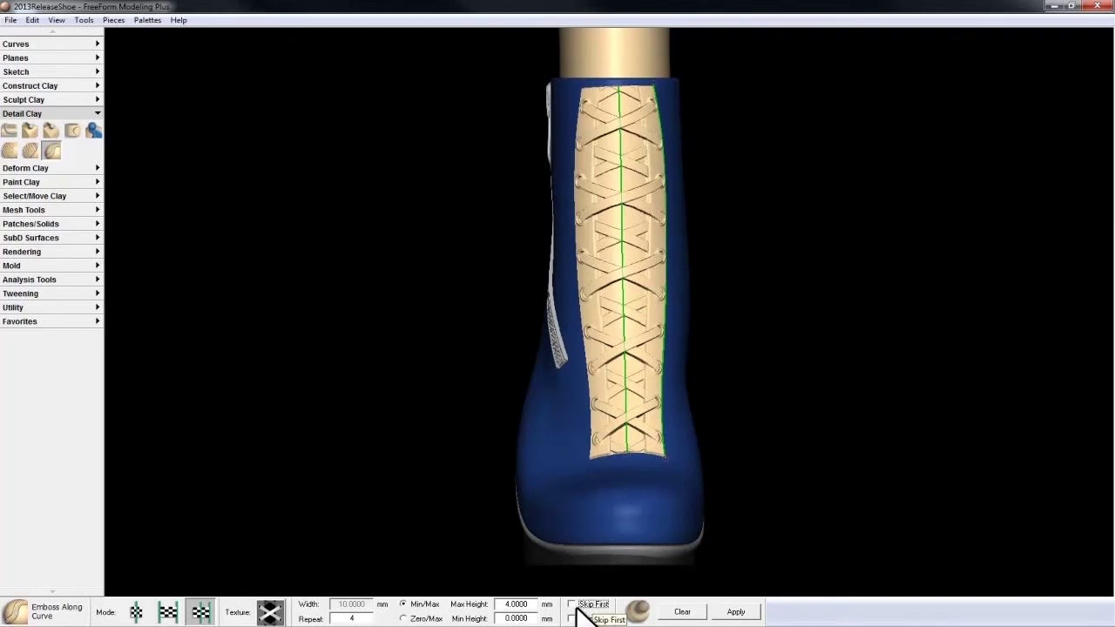
pyautogui.click(572, 618)
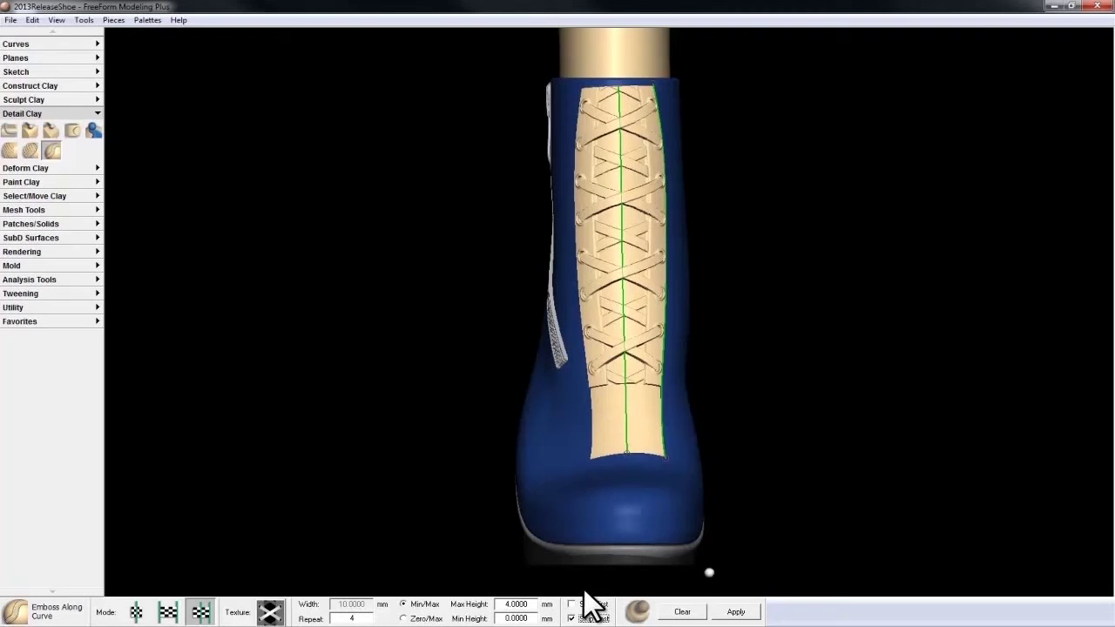
pyautogui.click(569, 617)
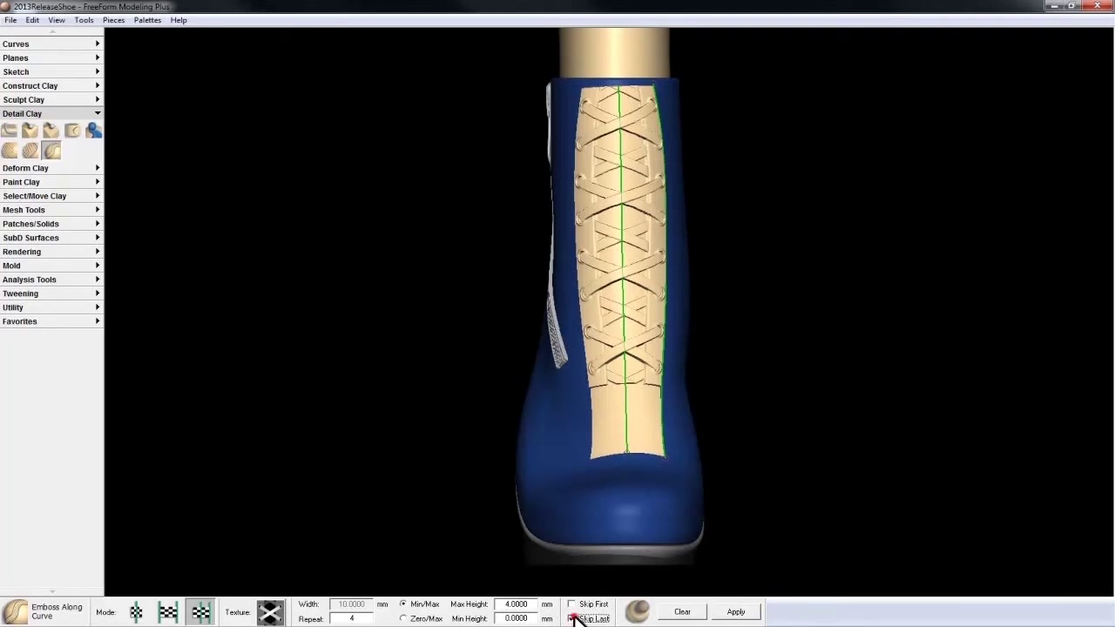
pyautogui.press('space')
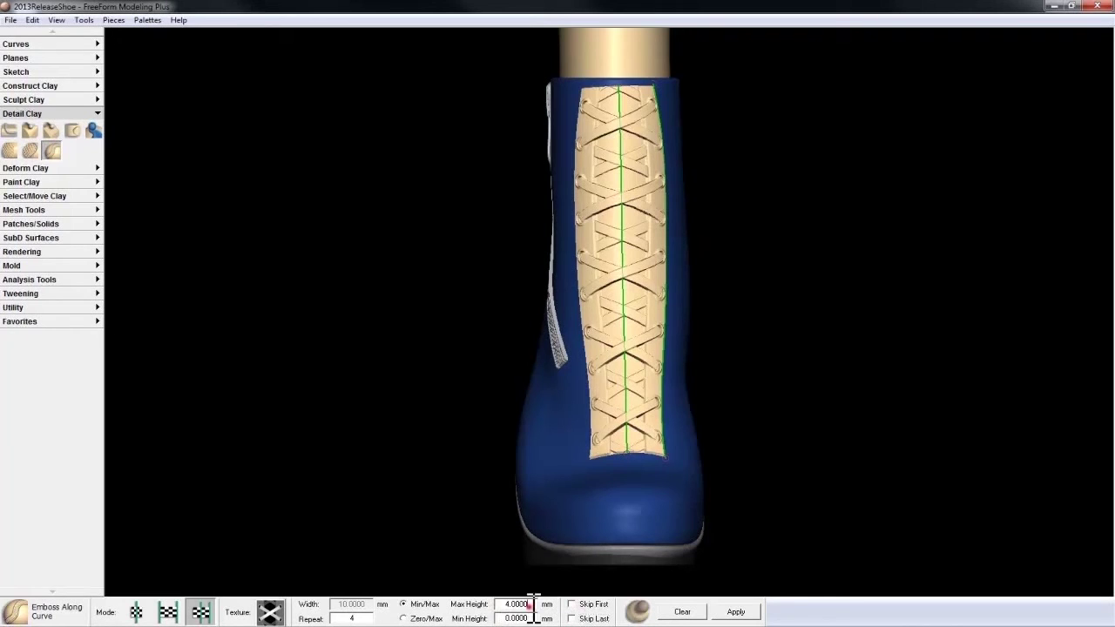
# Set the laces embossing's maximum height to 5 mm and apply it to the front of the boot
pyautogui.moveTo(527, 603); pyautogui.dragTo(503, 601)
pyautogui.write('5')
pyautogui.click(736, 613)
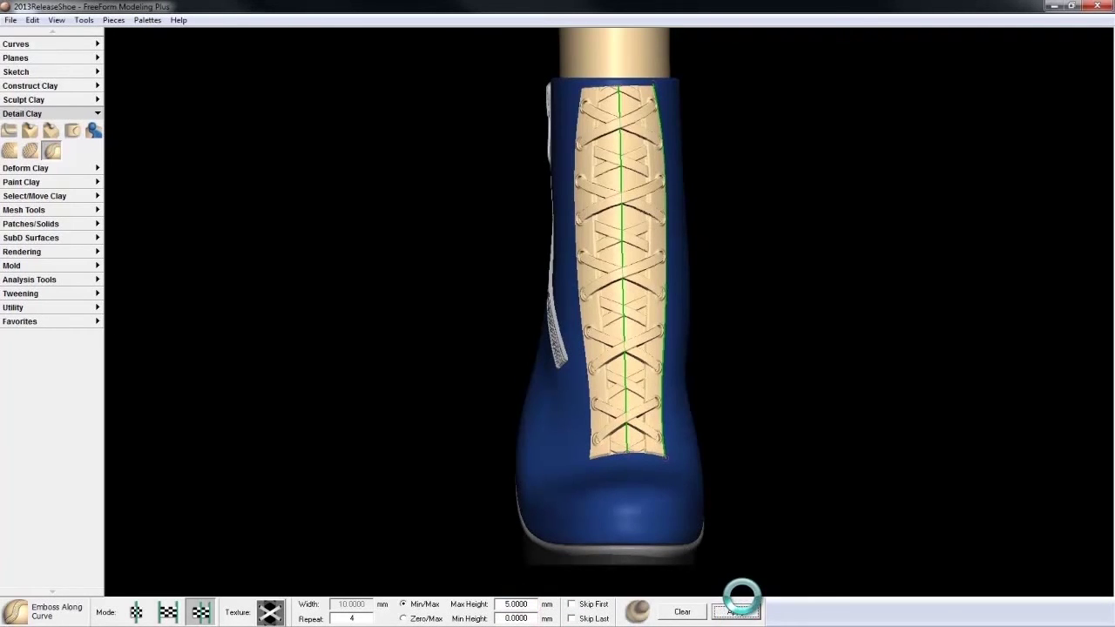
pyautogui.click(746, 609)
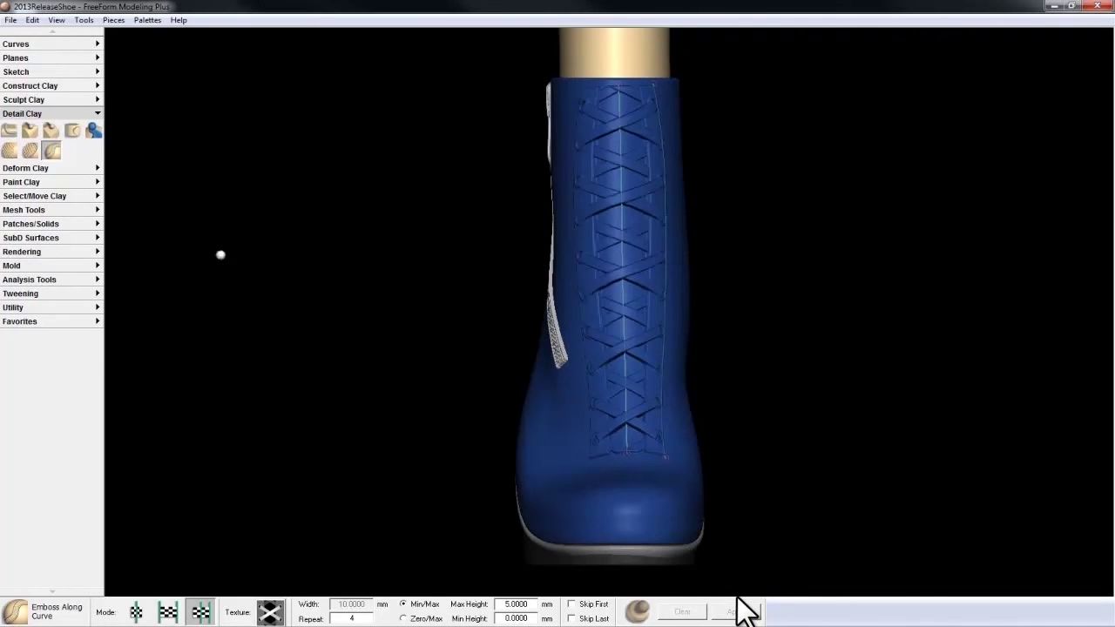
# Hide Curve 4 and Curve 5 of the ShortBootBefore piece through the object list
pyautogui.press('o')
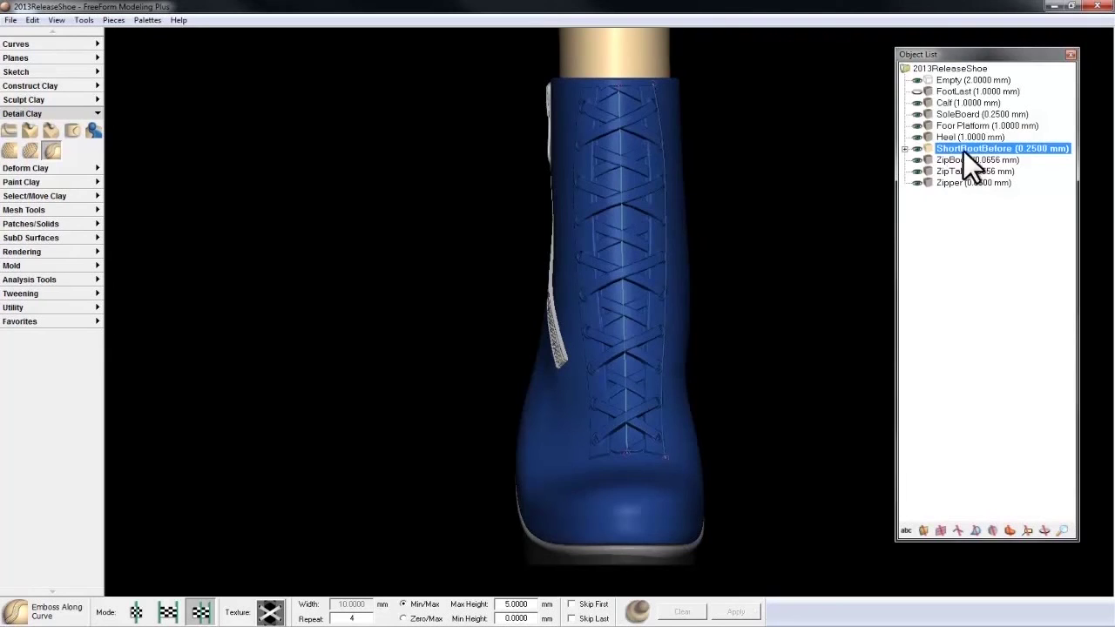
pyautogui.click(1070, 55)
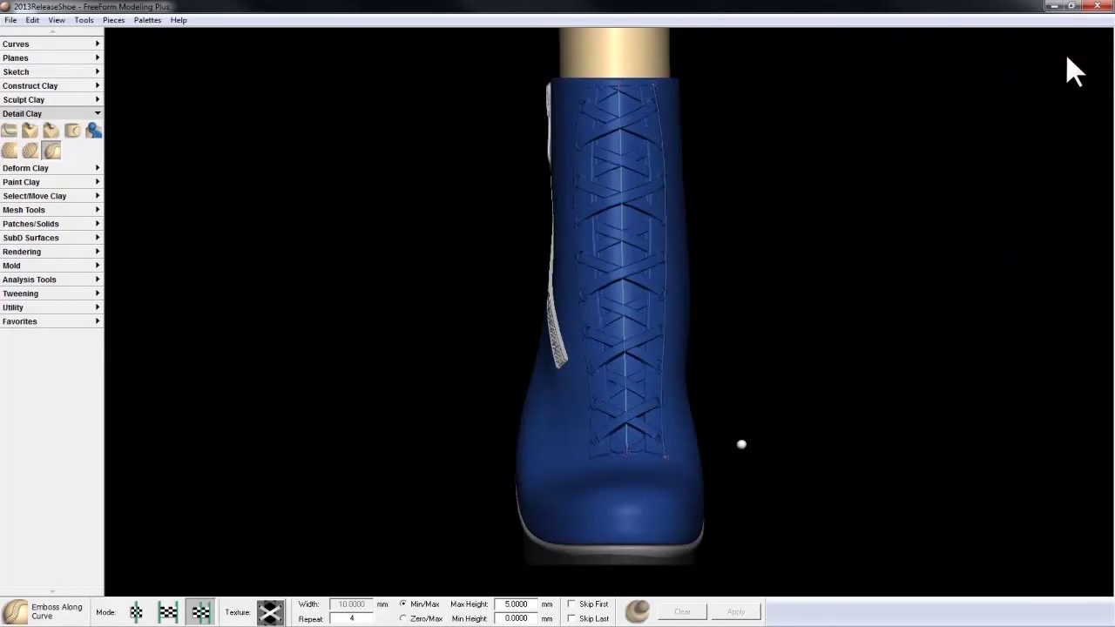
pyautogui.hotkey('ctrl', 'l')
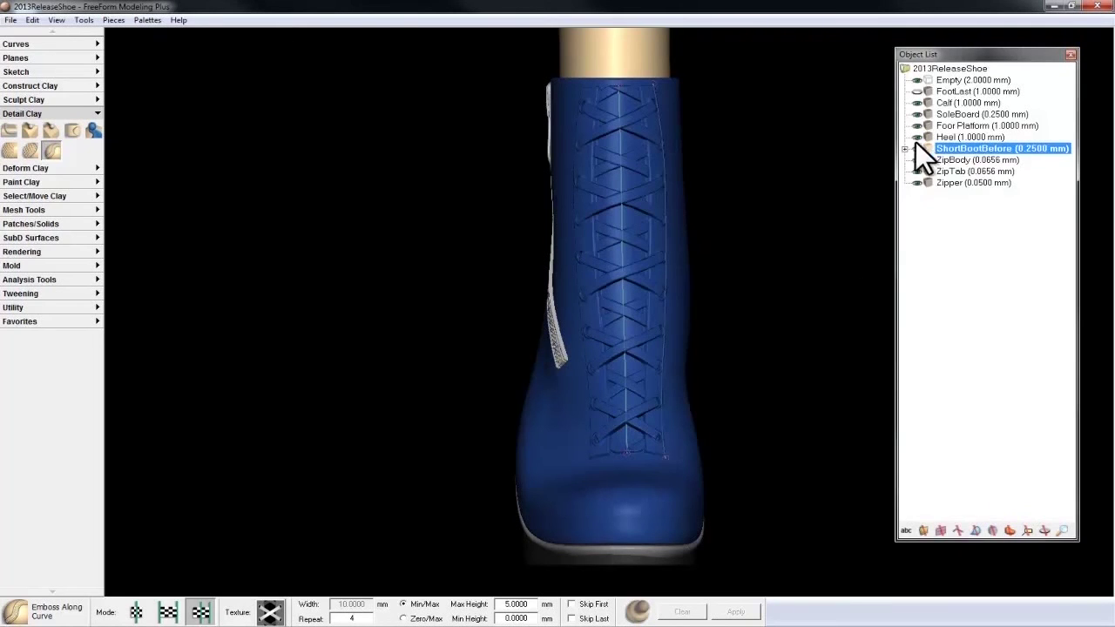
pyautogui.click(905, 149)
pyautogui.click(928, 170)
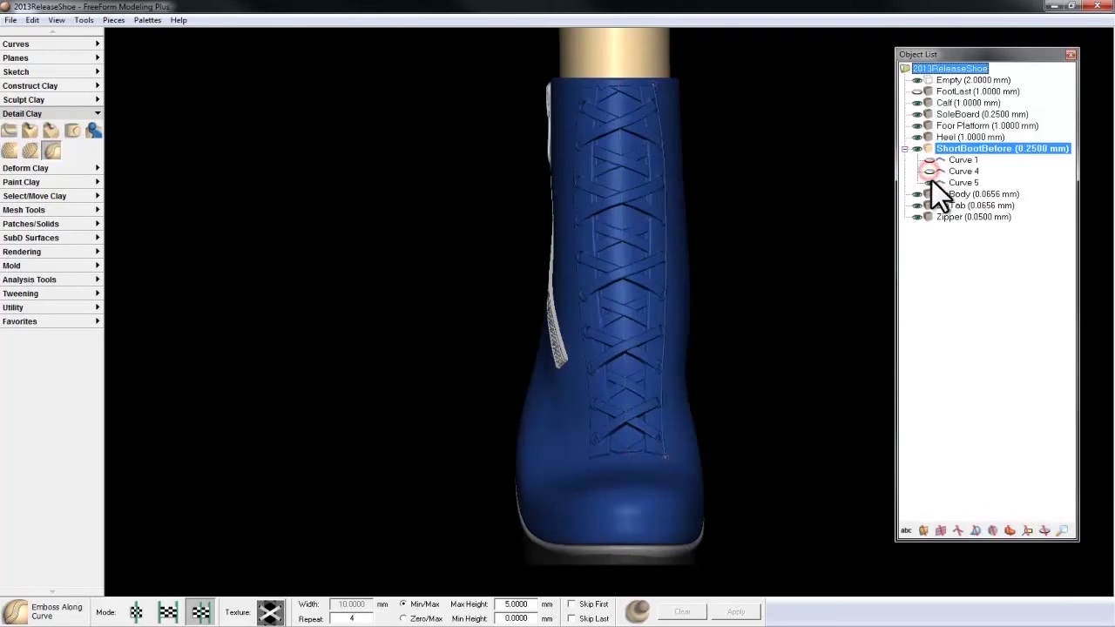
pyautogui.click(1071, 54)
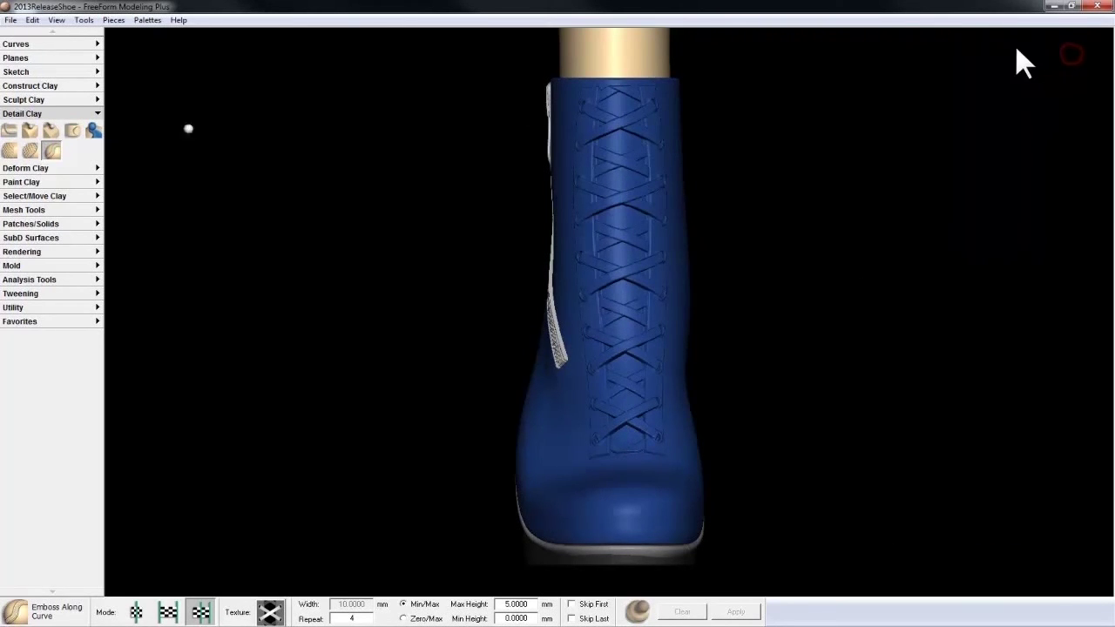
# Leave the Emboss Along Curve tool and view the laced boot from its zipper side
pyautogui.click(82, 115)
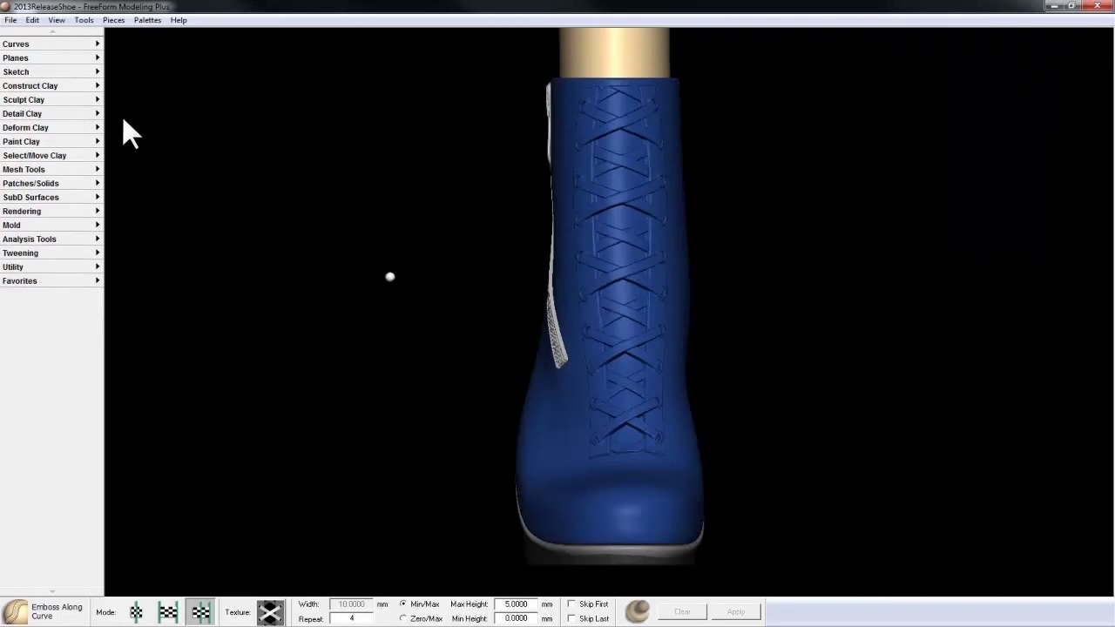
pyautogui.press('Escape')
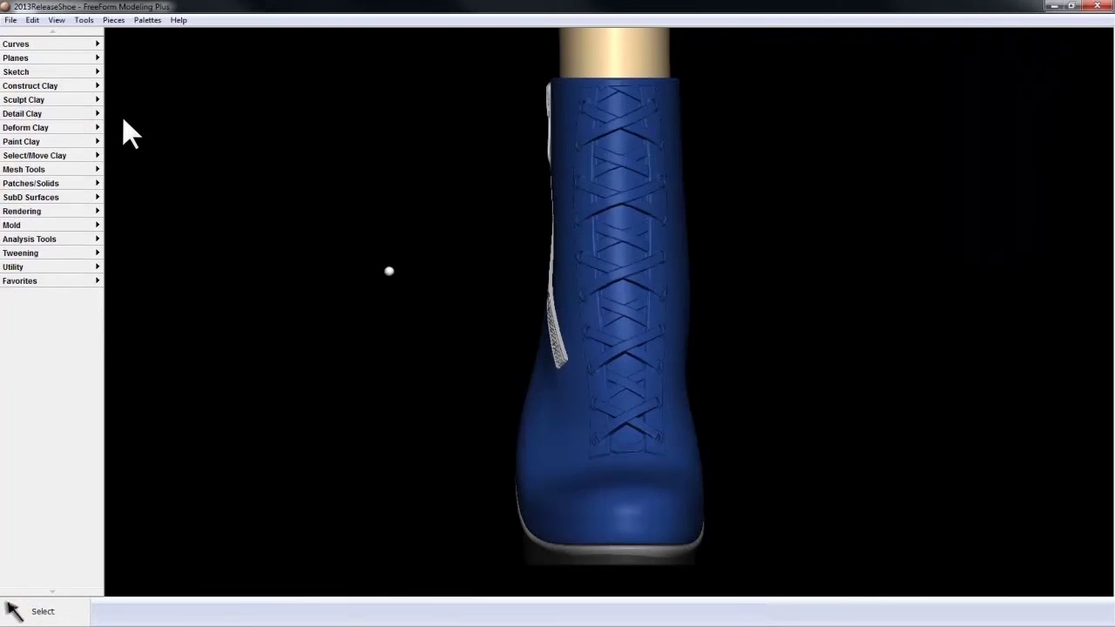
pyautogui.moveTo(100, 265); pyautogui.dragTo(332, 266, button='middle')
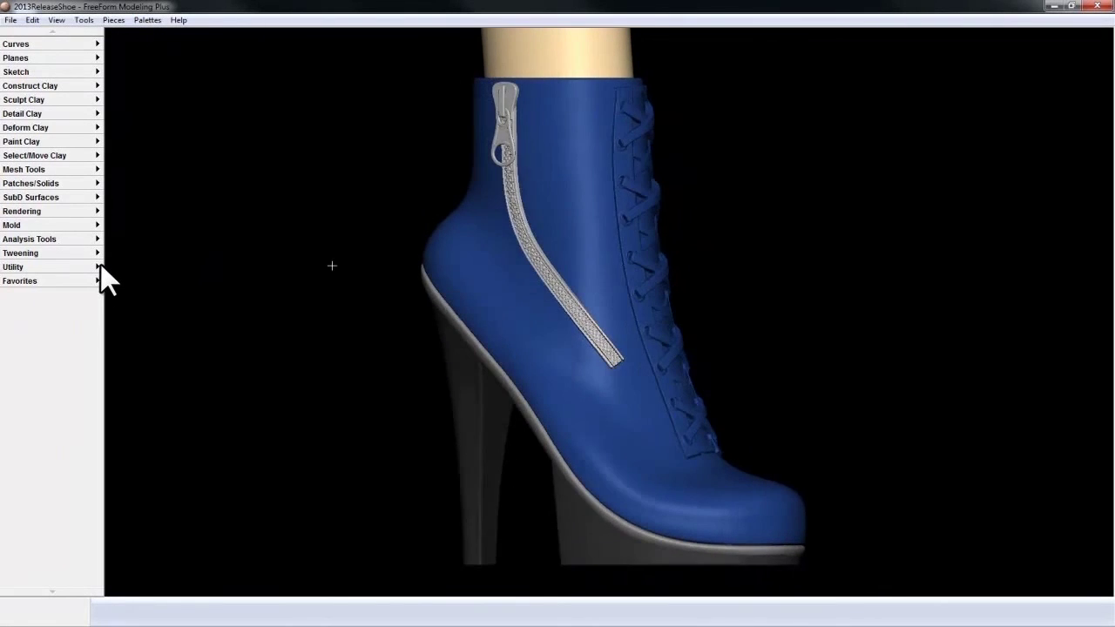